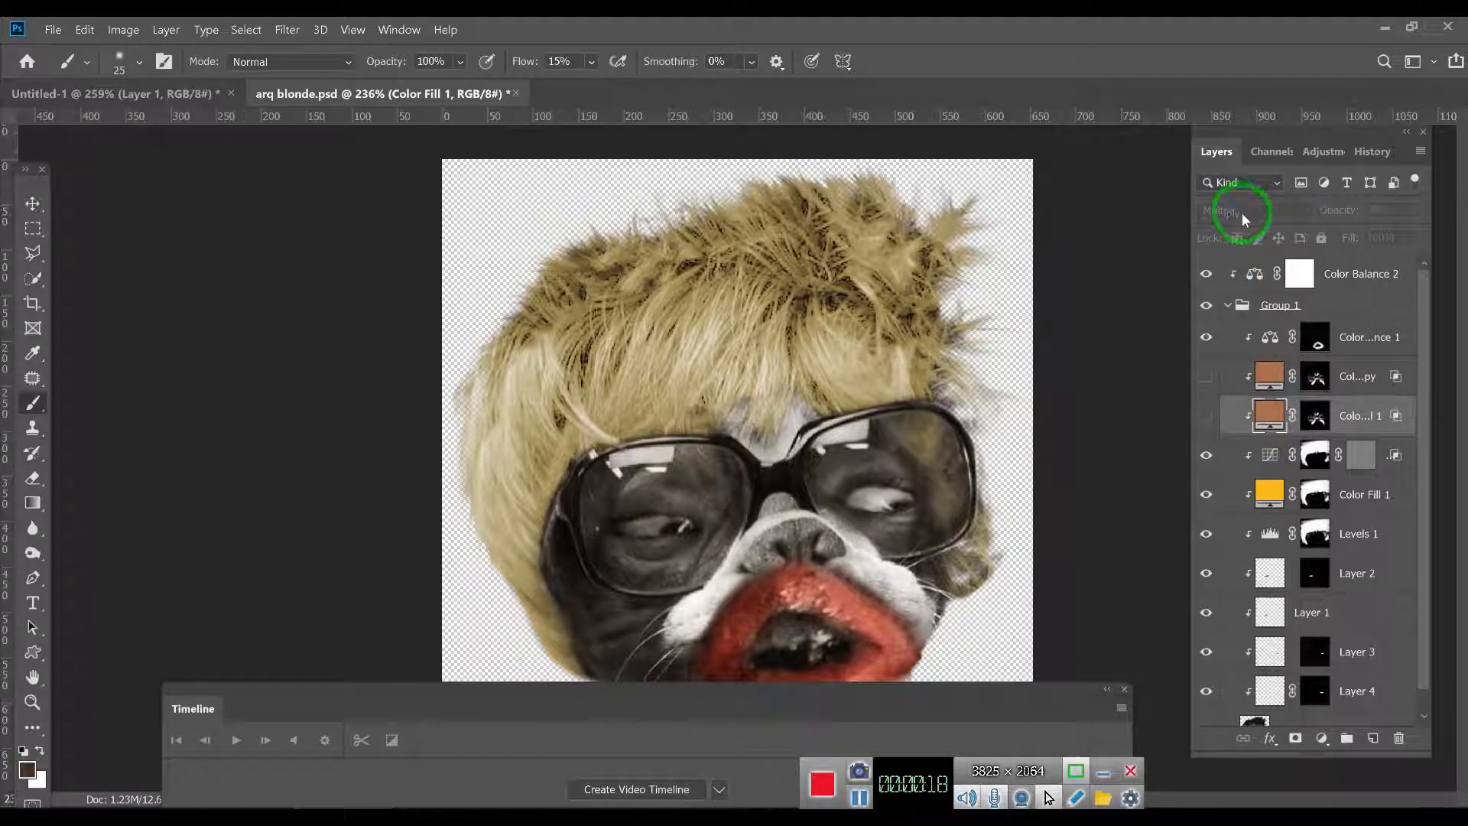
# - Examine the layer mask of the lower brown color fill layer, which uses Multiply blending, around the snout and lenses
pyautogui.click(1268, 376)
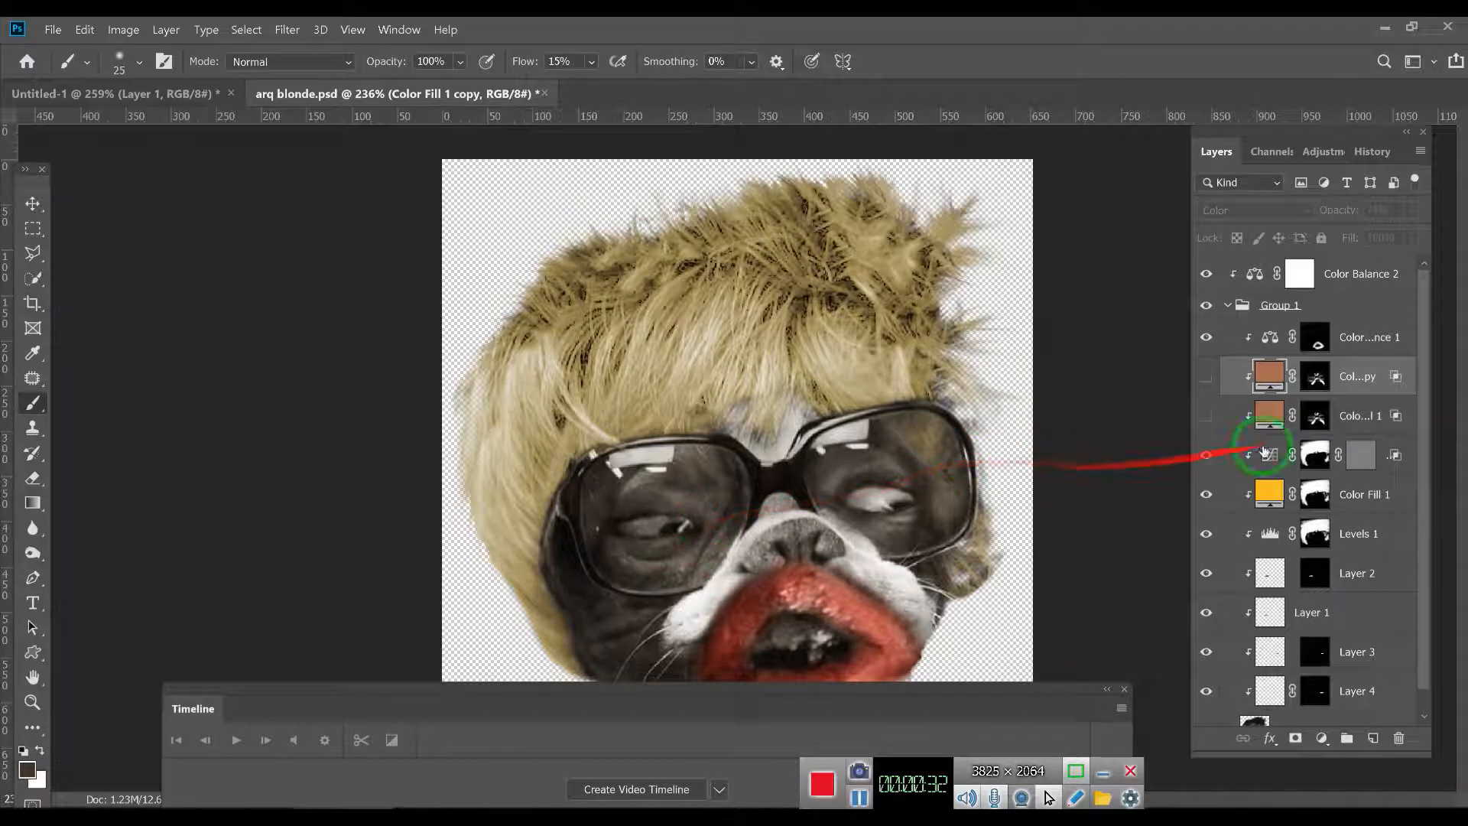
pyautogui.click(1269, 416)
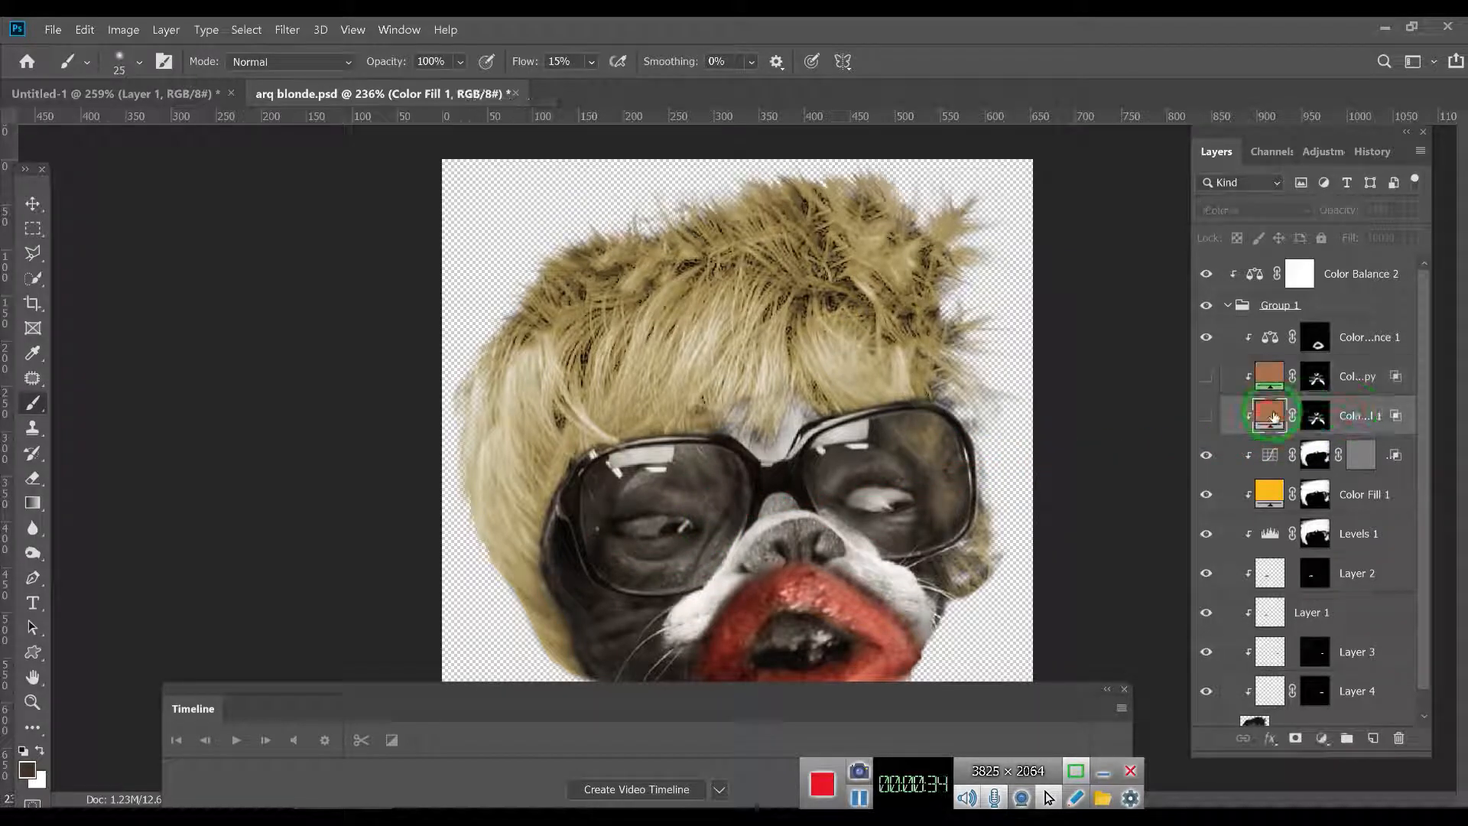
pyautogui.keyDown('alt'); pyautogui.click(1320, 421); pyautogui.keyUp('alt')
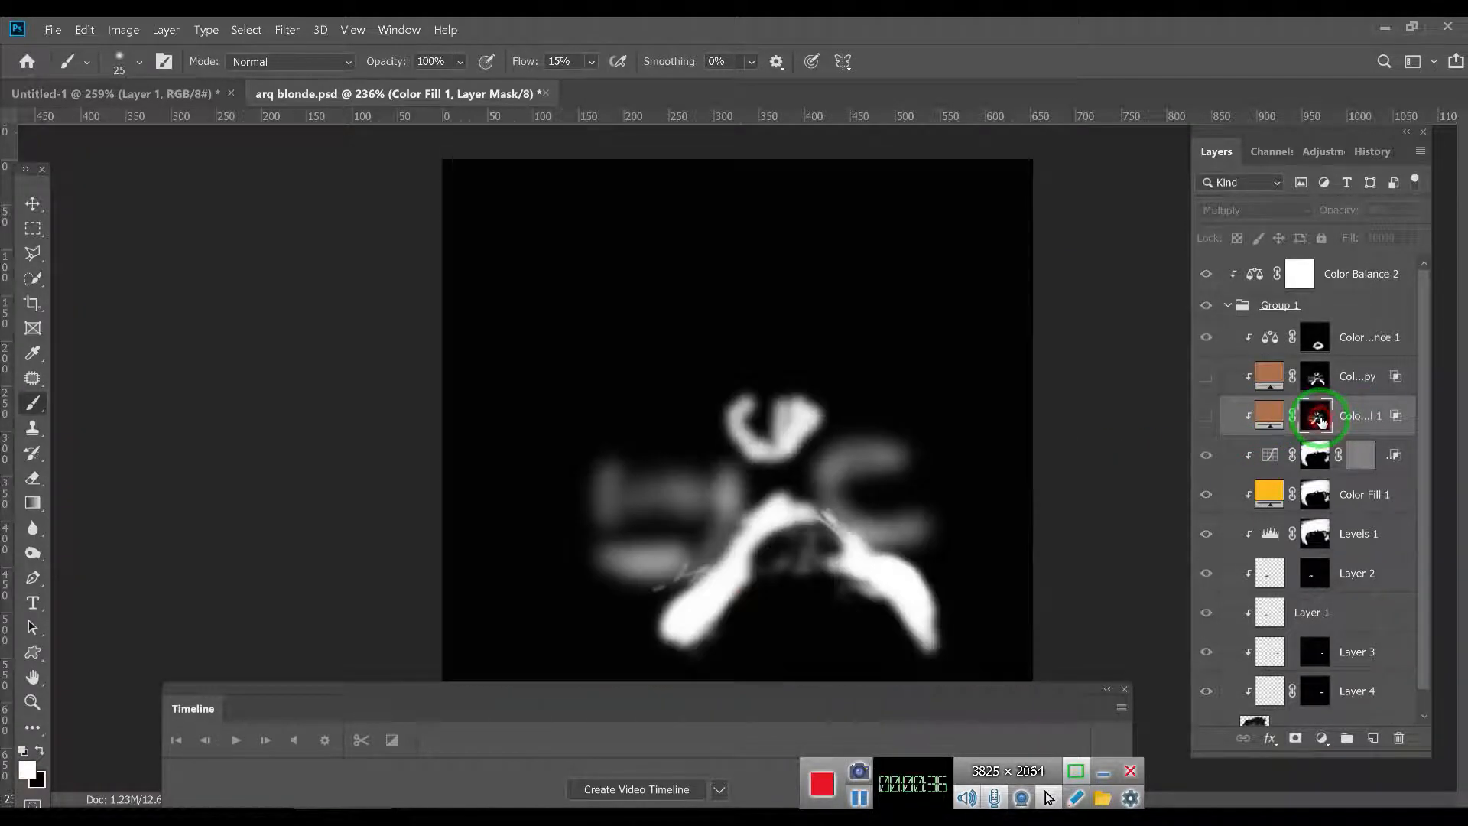
pyautogui.moveTo(908, 633)
pyautogui.mouseDown()
pyautogui.moveTo(862, 530)
pyautogui.moveTo(820, 510)
pyautogui.moveTo(792, 509)
pyautogui.moveTo(699, 604)
pyautogui.mouseUp()
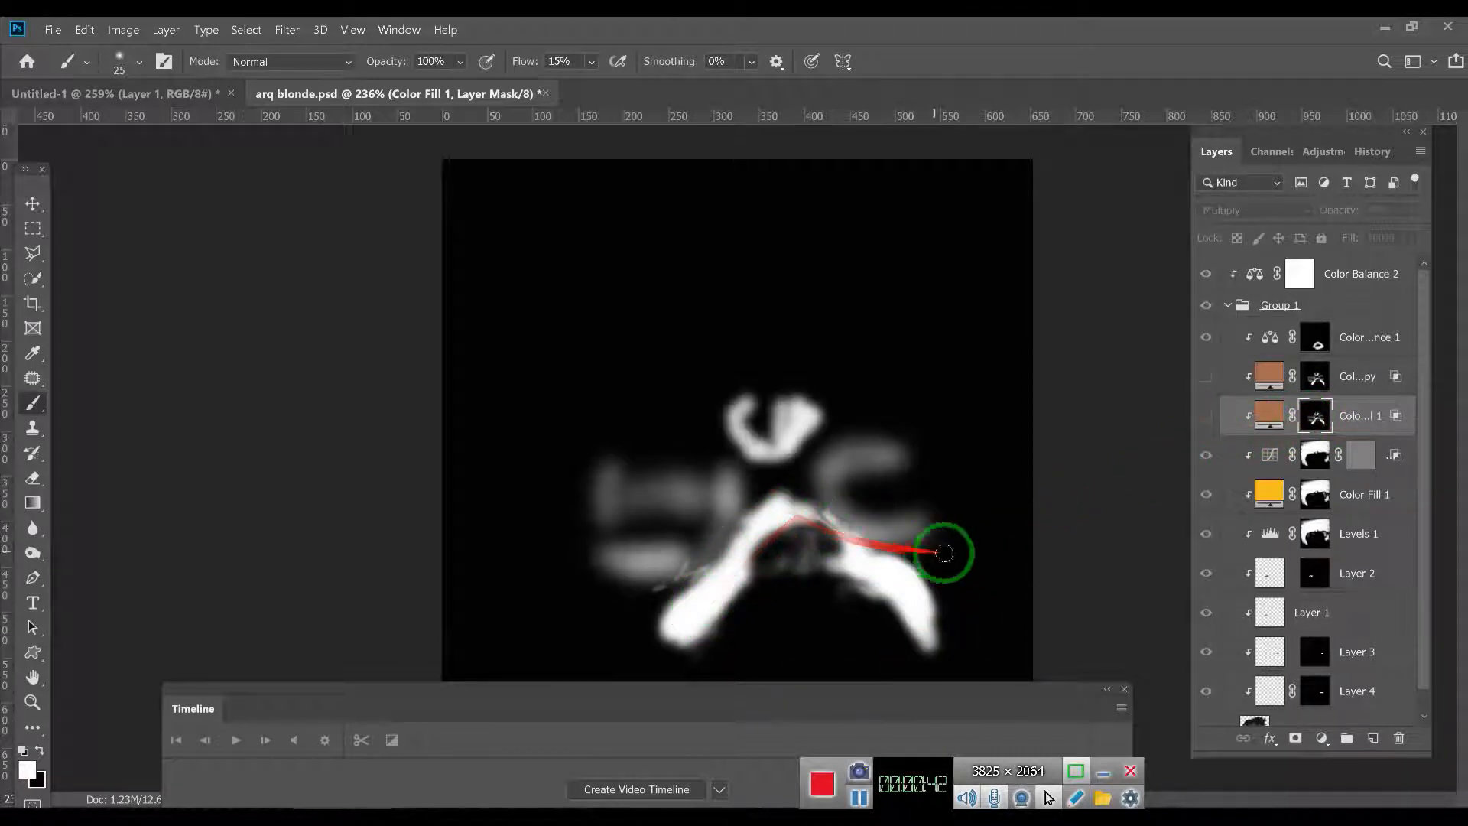
pyautogui.click(1266, 416)
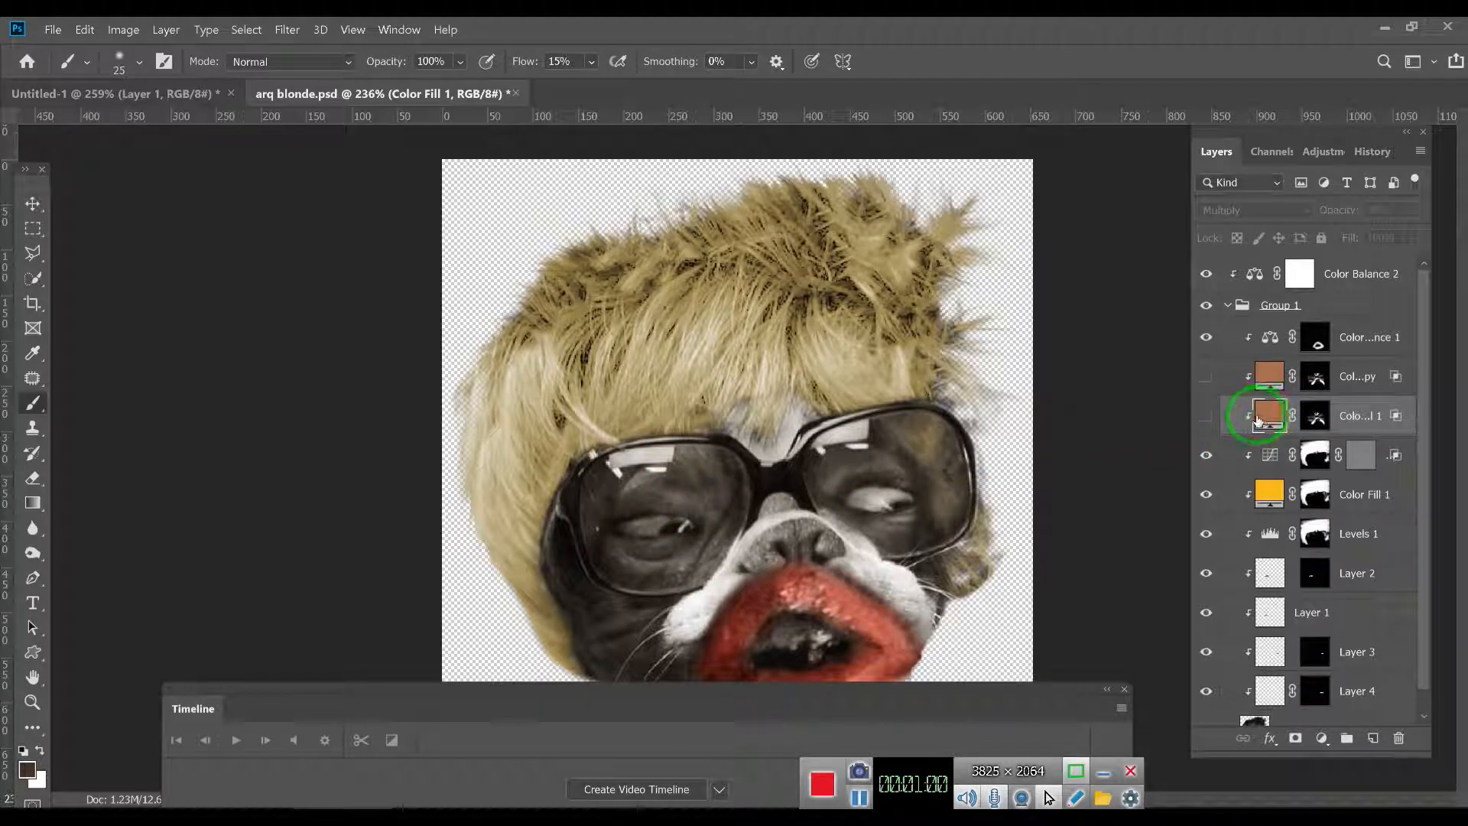
pyautogui.keyDown('alt'); pyautogui.click(1316, 419); pyautogui.keyUp('alt')
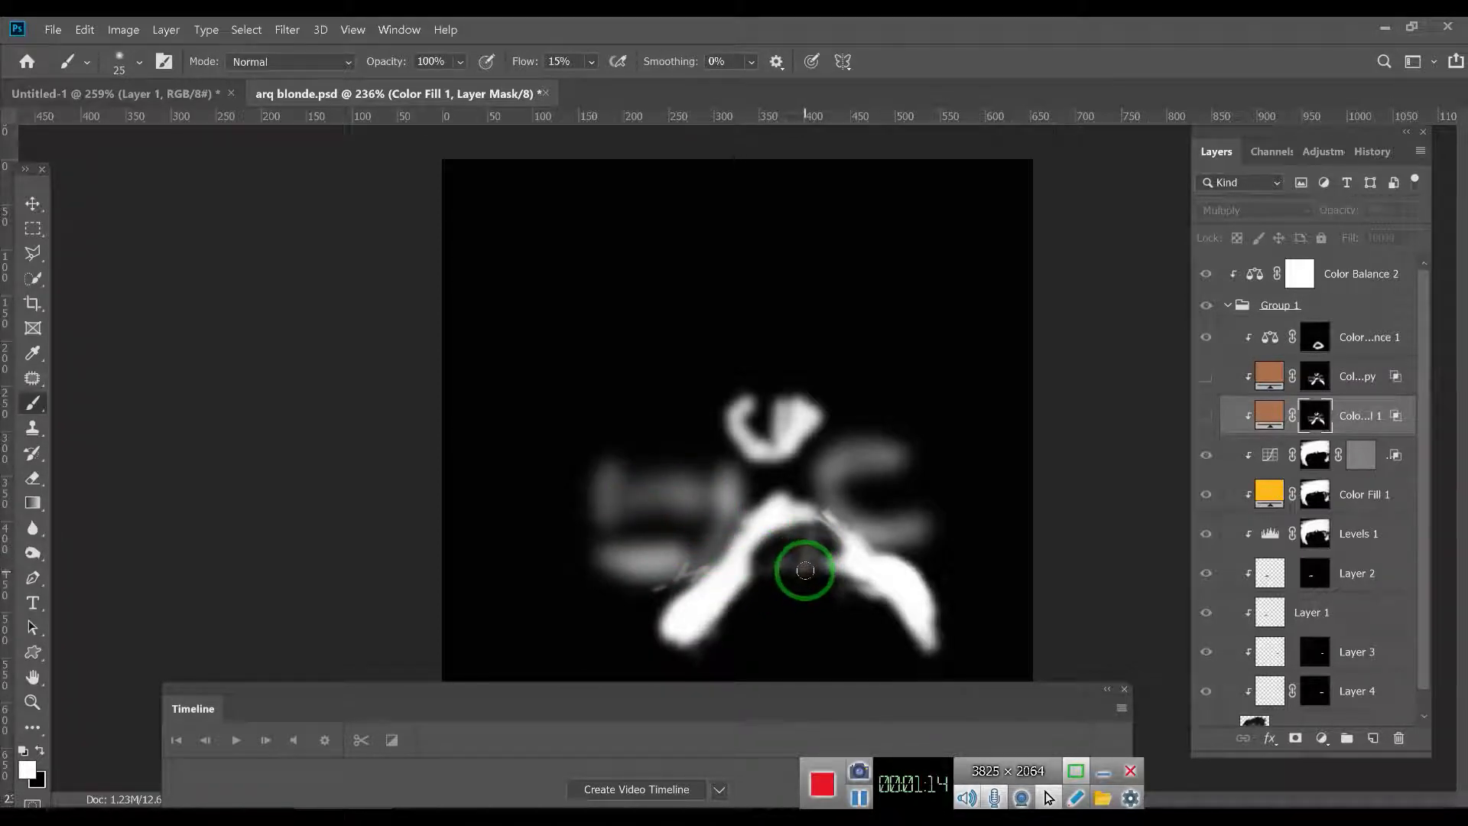
pyautogui.moveTo(803, 559)
pyautogui.mouseDown()
pyautogui.moveTo(790, 557)
pyautogui.moveTo(908, 597)
pyautogui.moveTo(889, 577)
pyautogui.moveTo(829, 583)
pyautogui.moveTo(809, 564)
pyautogui.mouseUp()
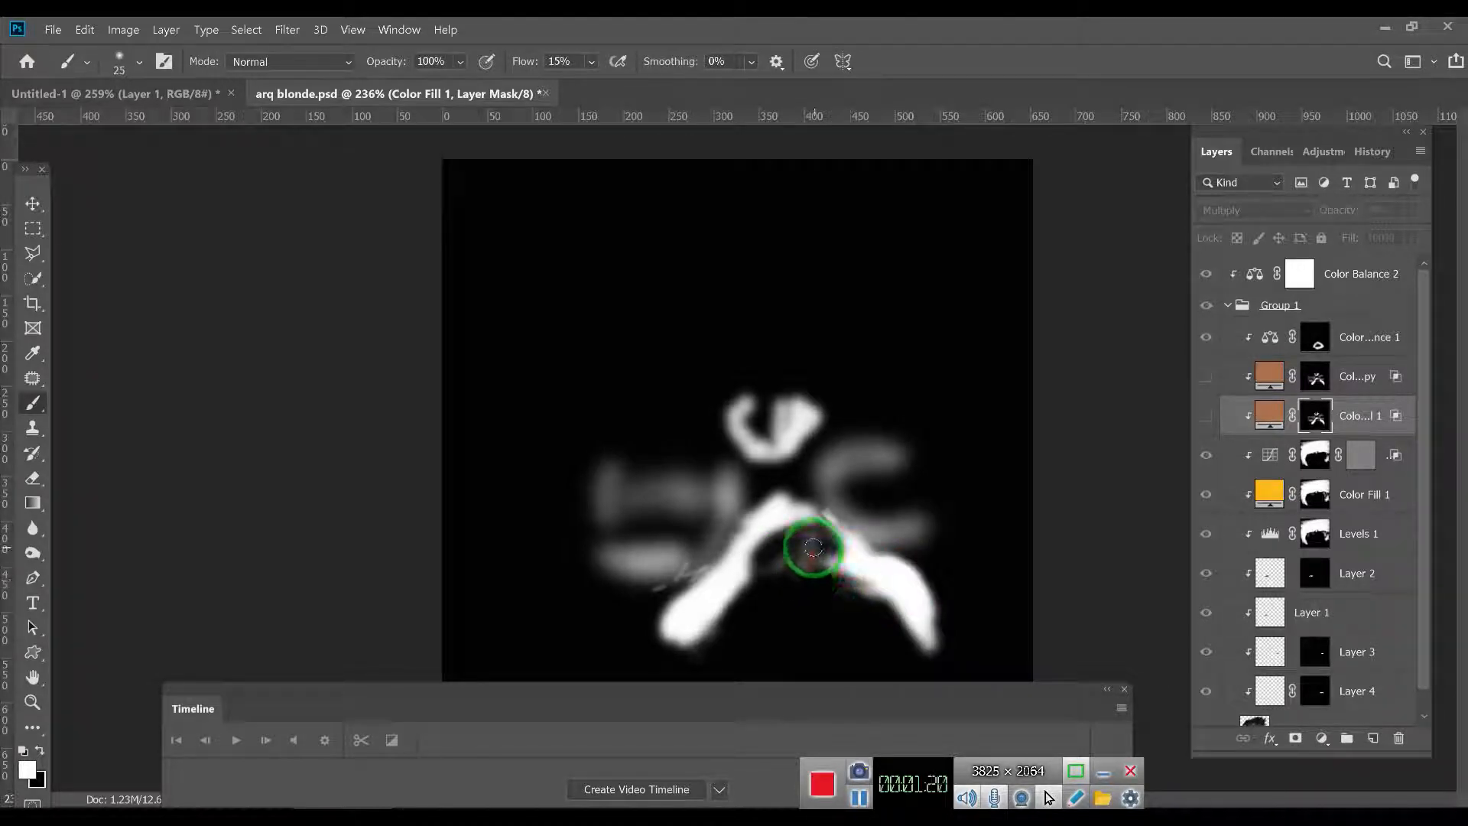
pyautogui.moveTo(809, 565)
pyautogui.mouseDown()
pyautogui.moveTo(770, 546)
pyautogui.moveTo(758, 606)
pyautogui.moveTo(822, 607)
pyautogui.mouseUp()
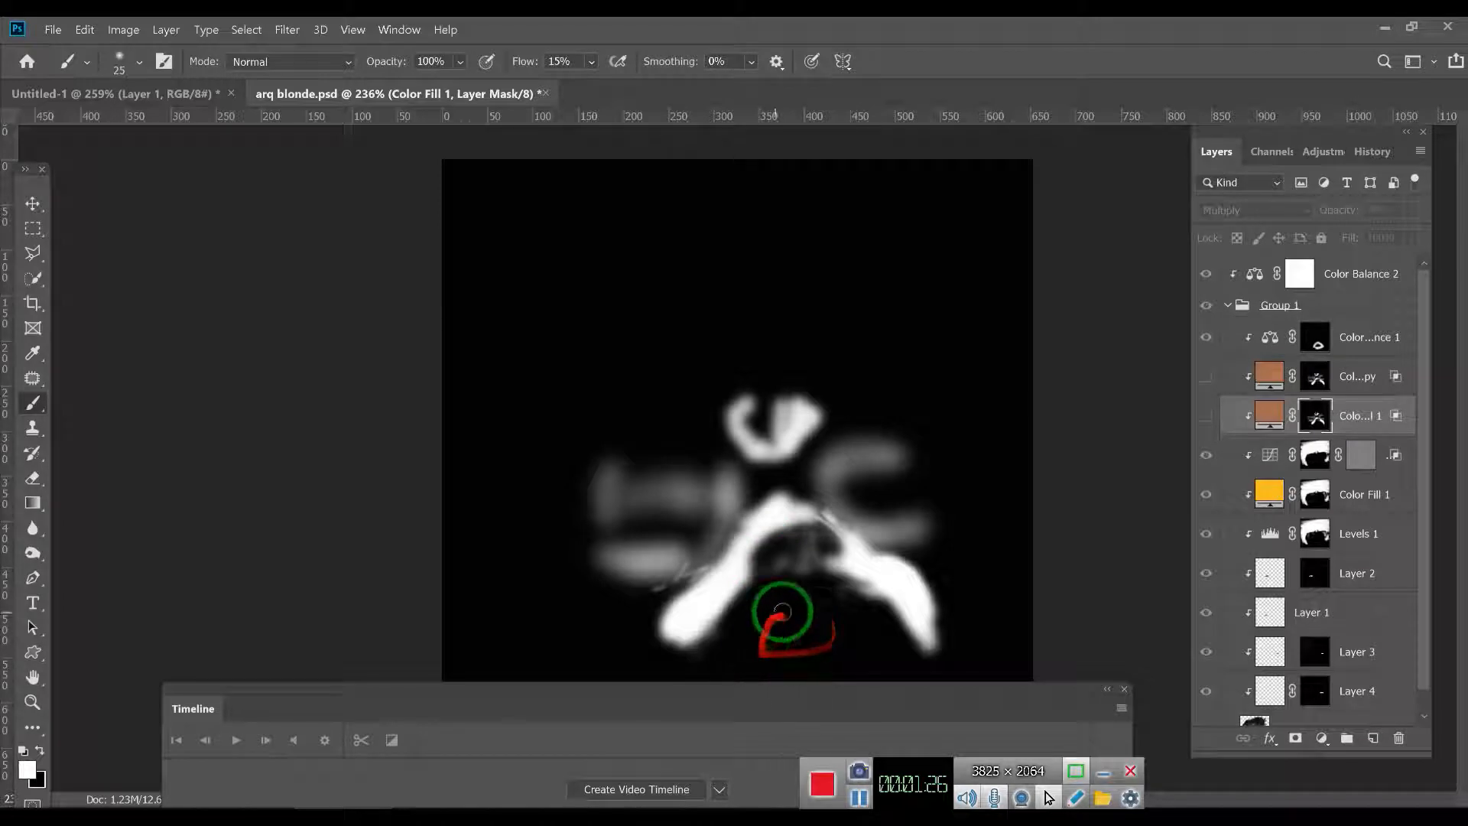
pyautogui.moveTo(816, 400)
pyautogui.mouseDown()
pyautogui.moveTo(754, 432)
pyautogui.moveTo(720, 410)
pyautogui.moveTo(757, 449)
pyautogui.moveTo(785, 409)
pyautogui.moveTo(770, 451)
pyautogui.moveTo(721, 411)
pyautogui.moveTo(773, 451)
pyautogui.moveTo(818, 417)
pyautogui.mouseUp()
pyautogui.click(1270, 417)
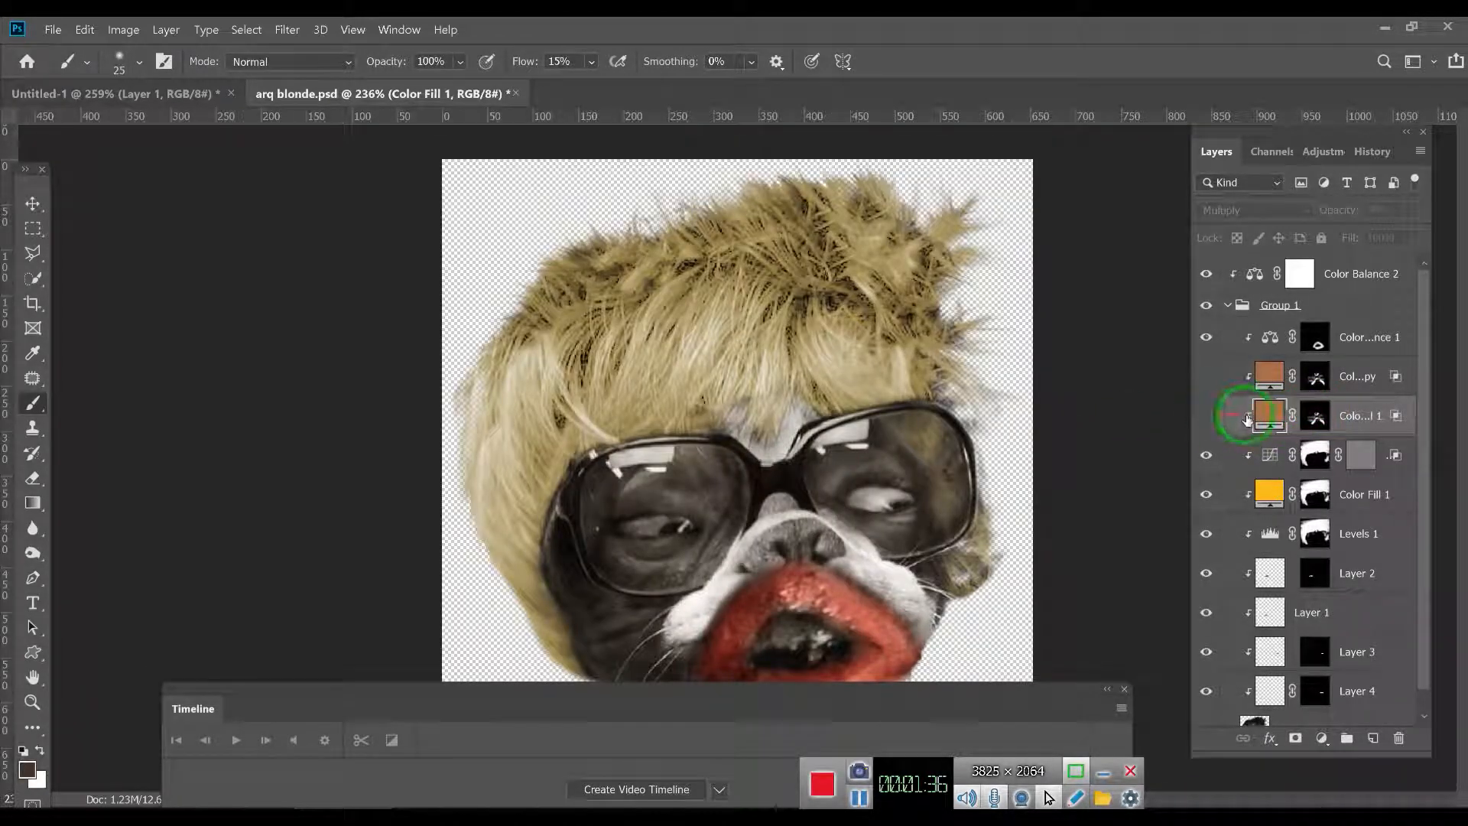
# - Turn on the lower brown color fill layer and compare the dog's face with and without its Multiply tint
pyautogui.click(1206, 416)
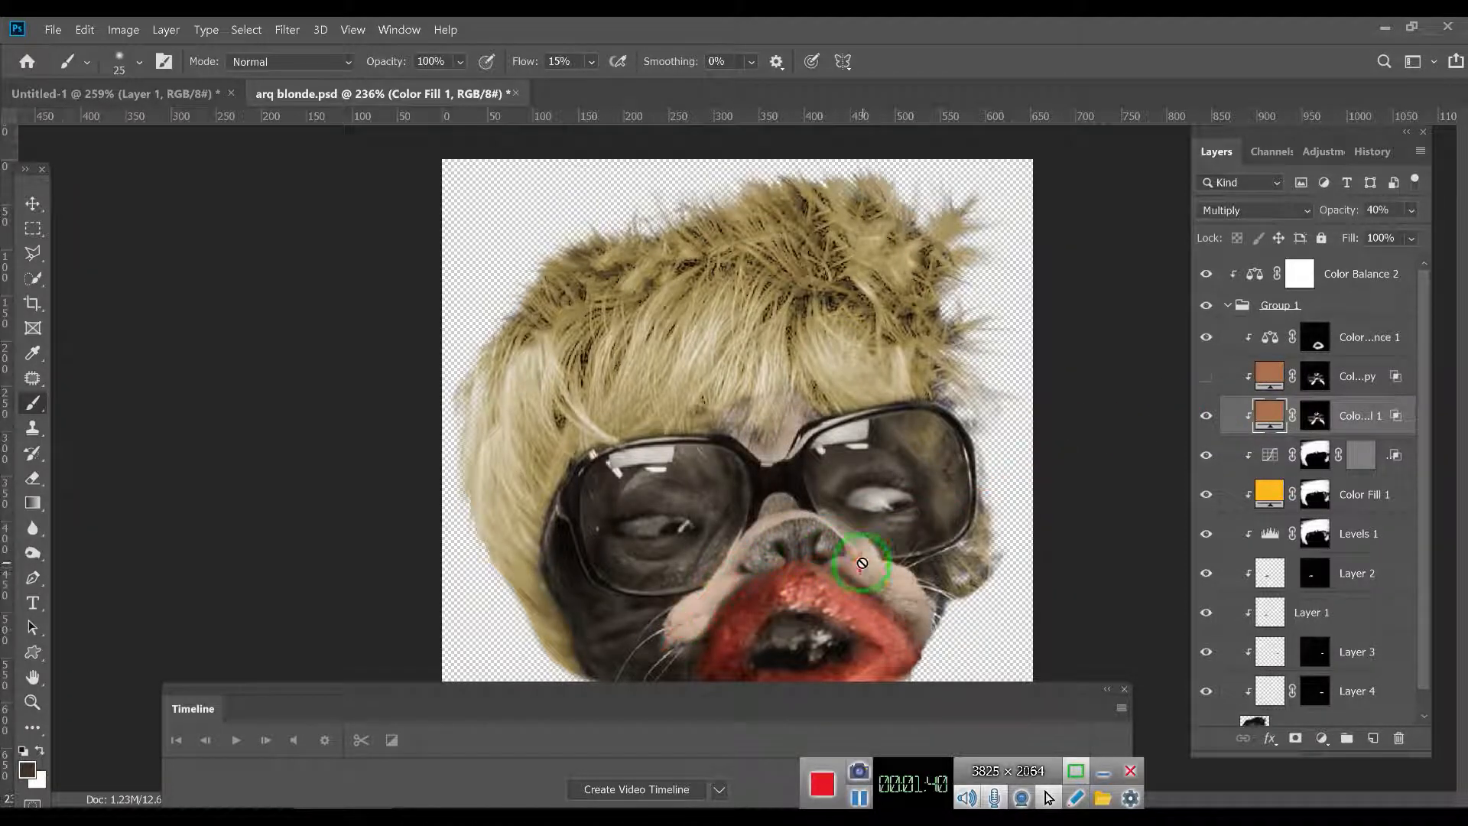
pyautogui.click(1207, 416)
pyautogui.click(1206, 415)
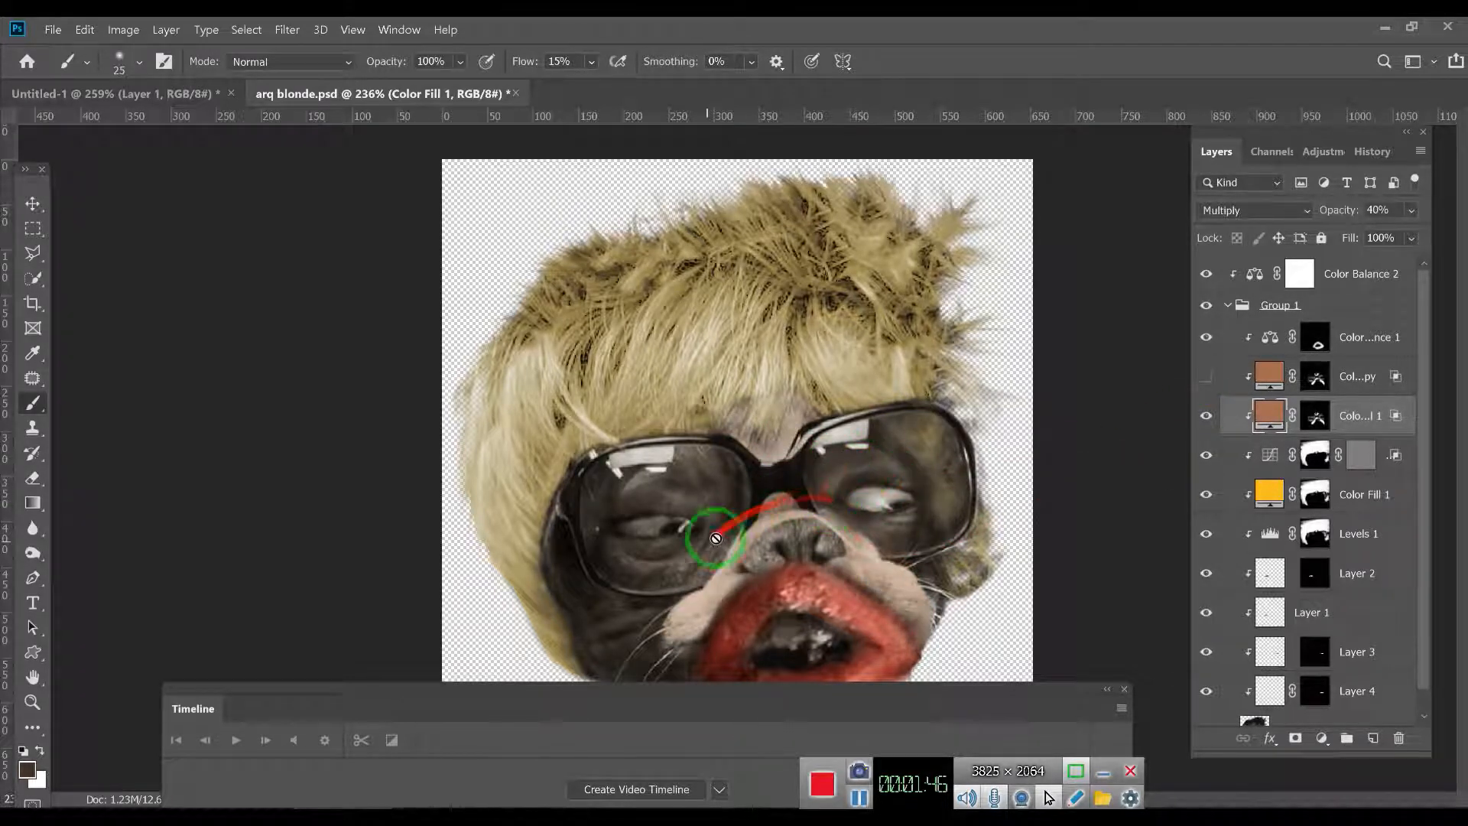
pyautogui.click(1199, 419)
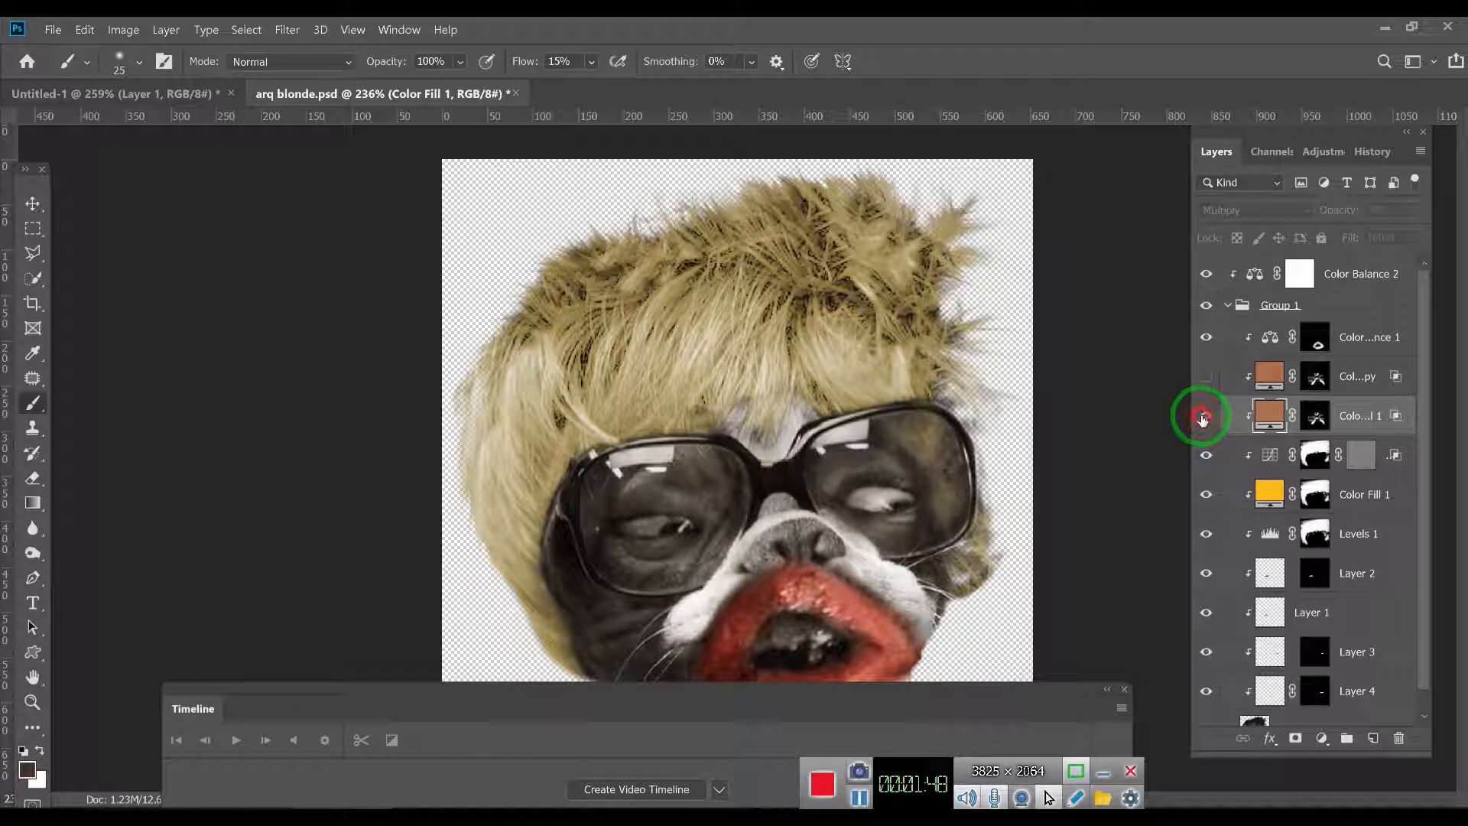
pyautogui.click(1204, 417)
# - Turn on the upper brown color fill copy, which uses Color blending, and check the skin tone on the face
pyautogui.click(1263, 376)
pyautogui.click(1323, 380)
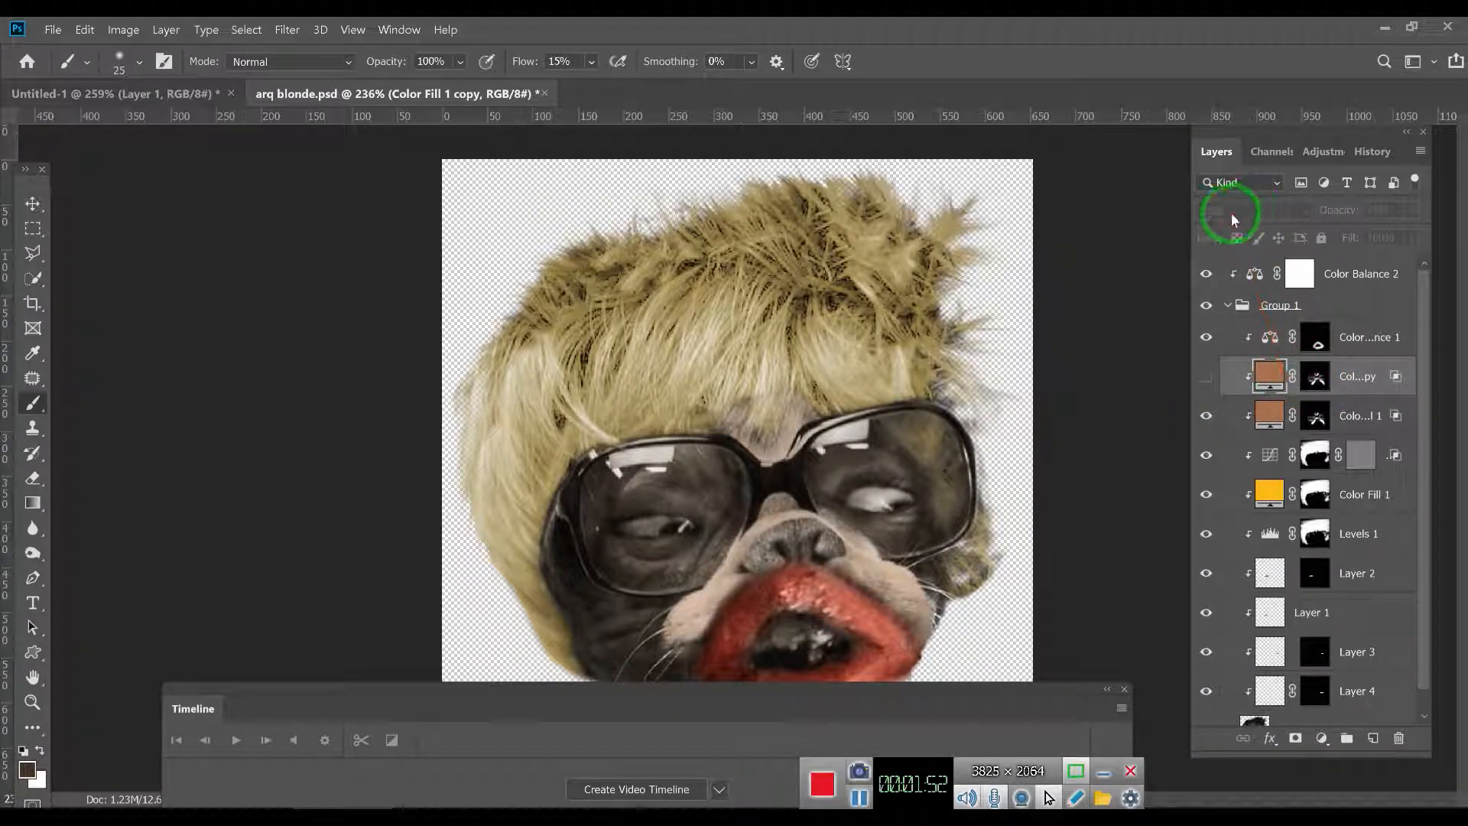
pyautogui.click(1205, 376)
pyautogui.scroll(-2, 914, 436)
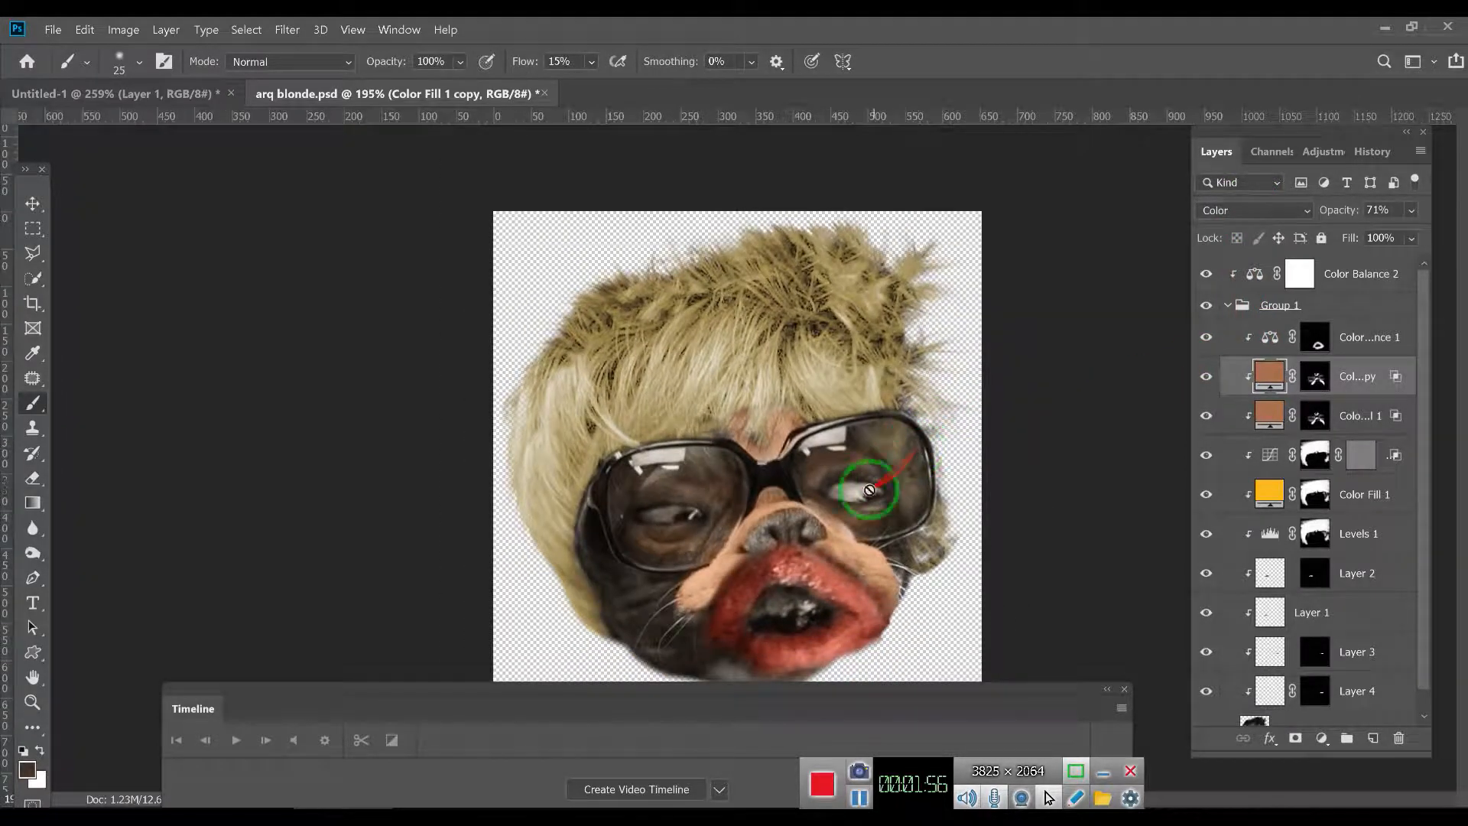
pyautogui.scroll(2, 841, 516)
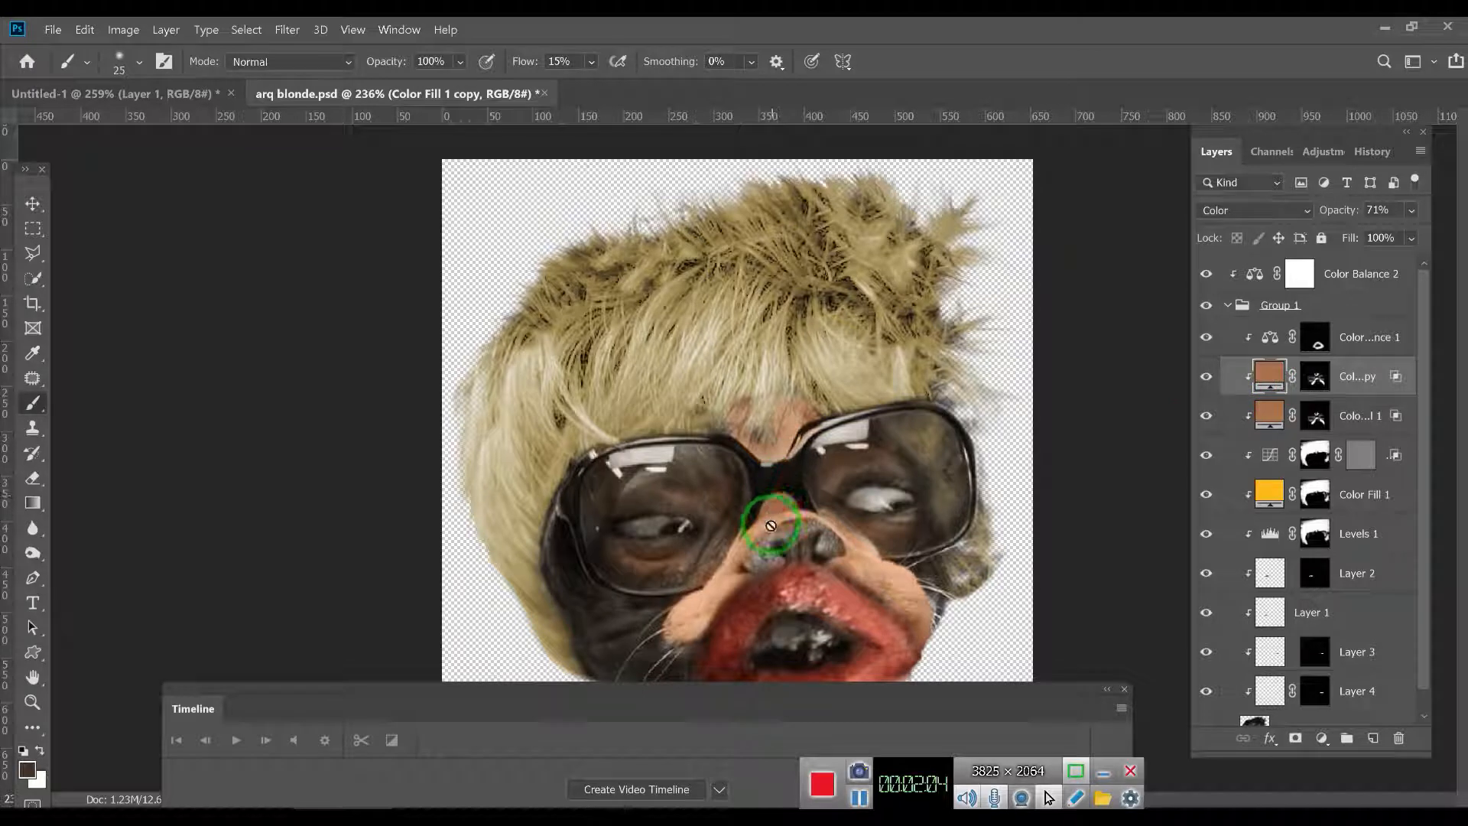
# - Try blue shades 003cff and b4bdda on the upper brown color fill copy and cancel the color change
pyautogui.doubleClick(1270, 375)
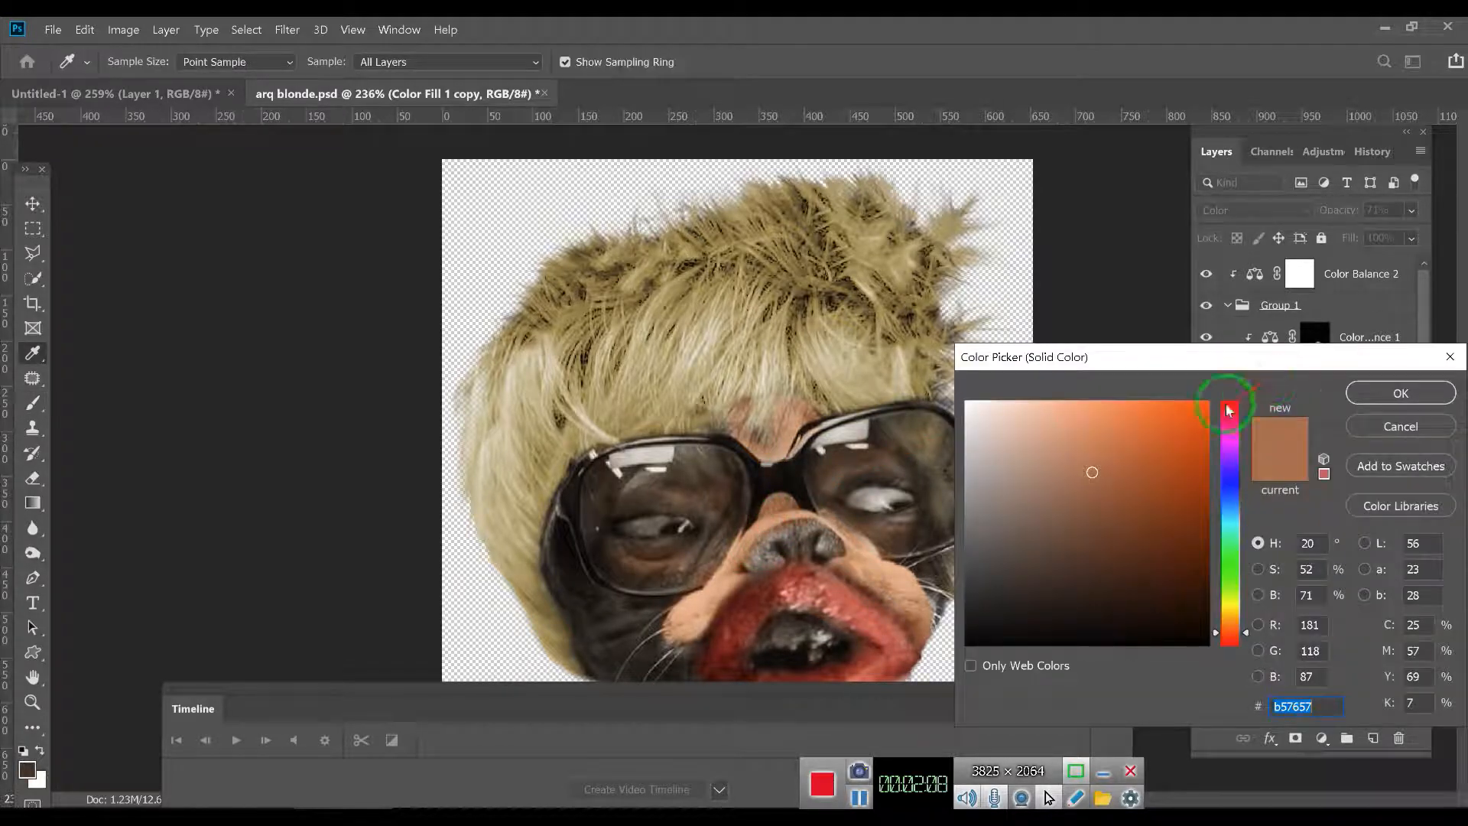
pyautogui.click(1231, 492)
pyautogui.moveTo(1163, 464); pyautogui.dragTo(1225, 392)
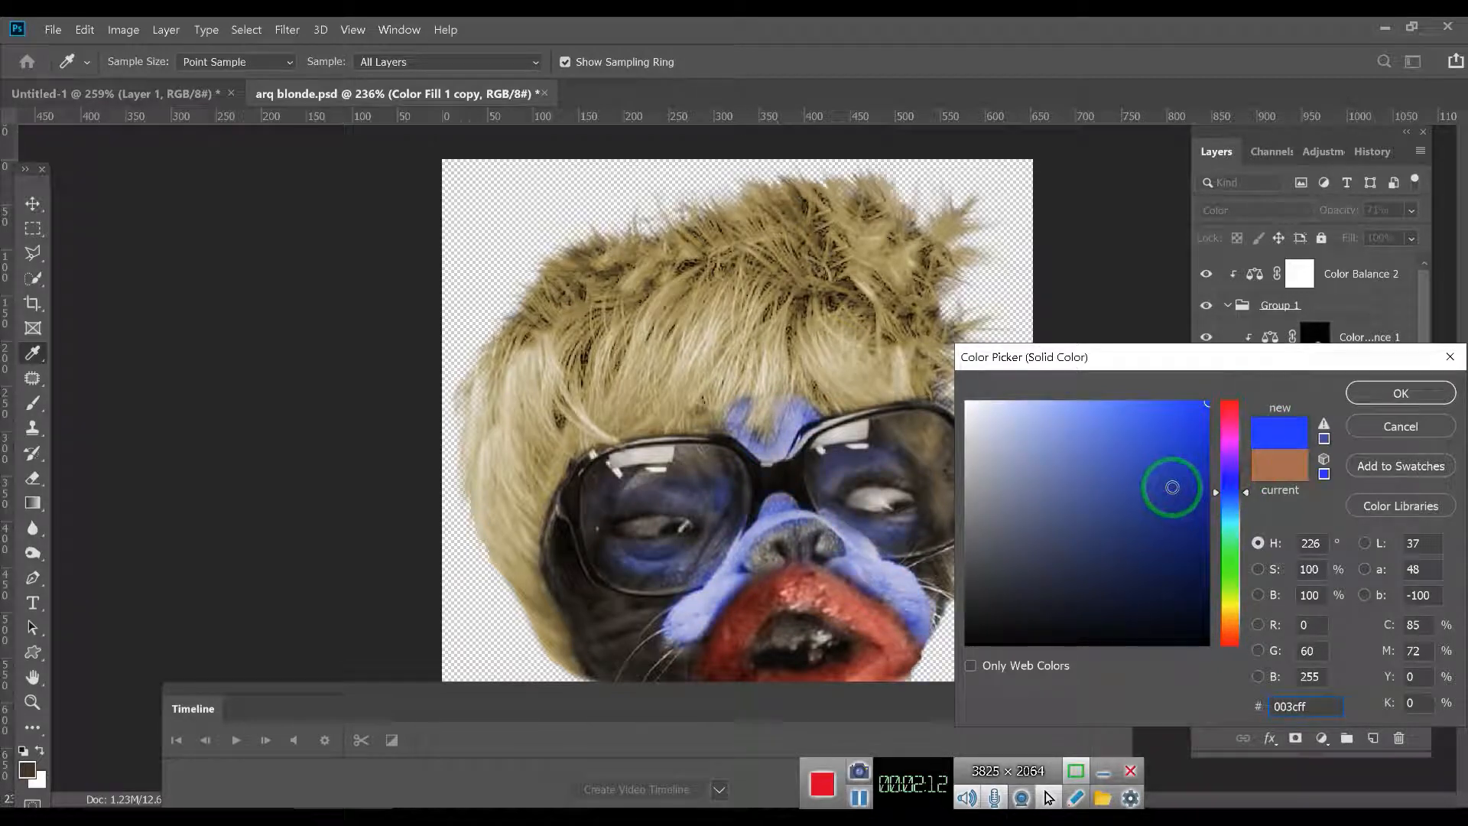
pyautogui.moveTo(1147, 451)
pyautogui.mouseDown()
pyautogui.moveTo(1046, 490)
pyautogui.moveTo(1007, 437)
pyautogui.mouseUp()
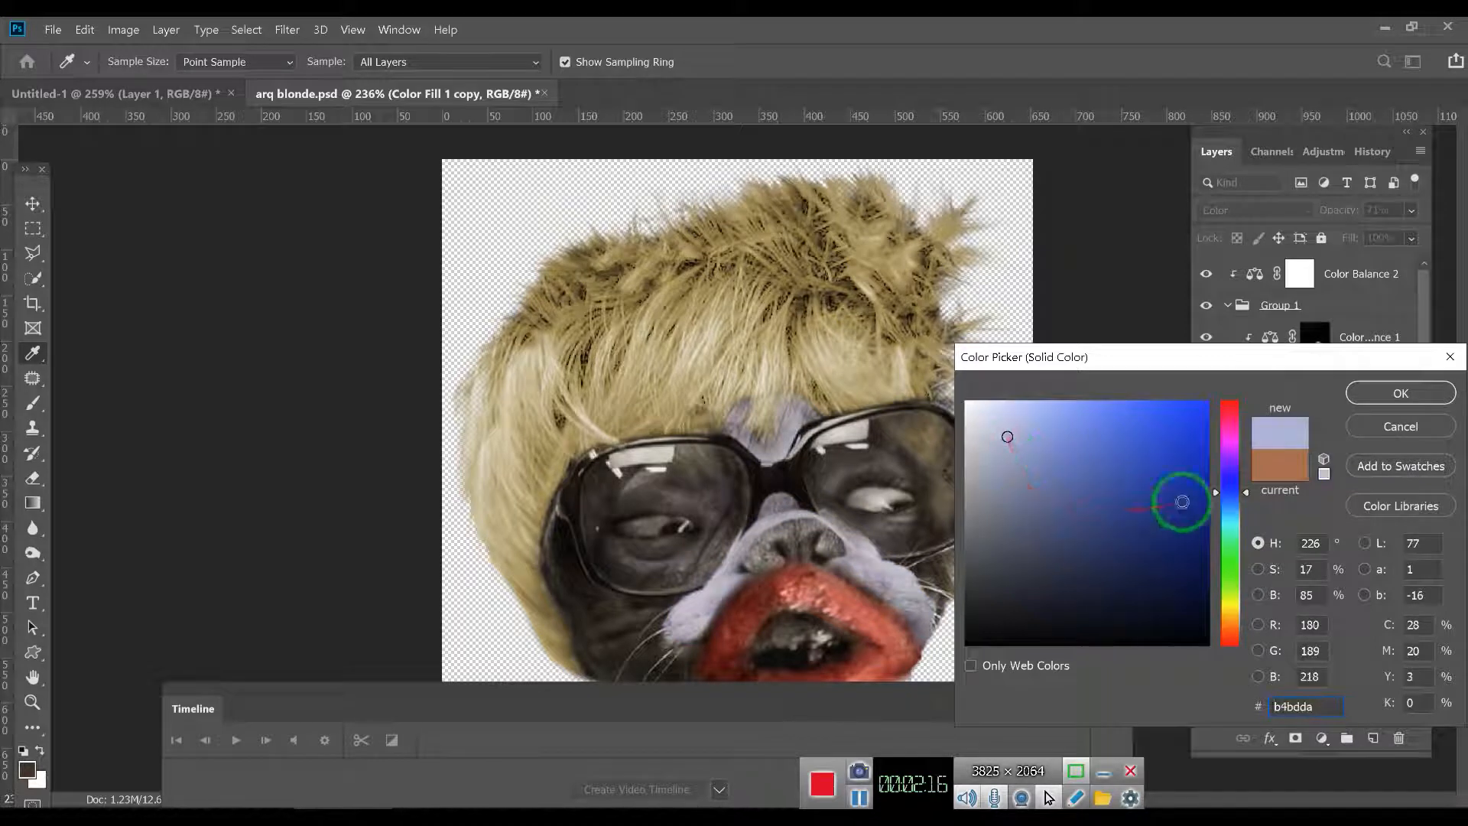
pyautogui.click(1398, 426)
# - Try dark olive 3f3f2b and dark green 2e3f2b on the brown color fill copy, restoring the original b57657 before confirming
pyautogui.doubleClick(1273, 382)
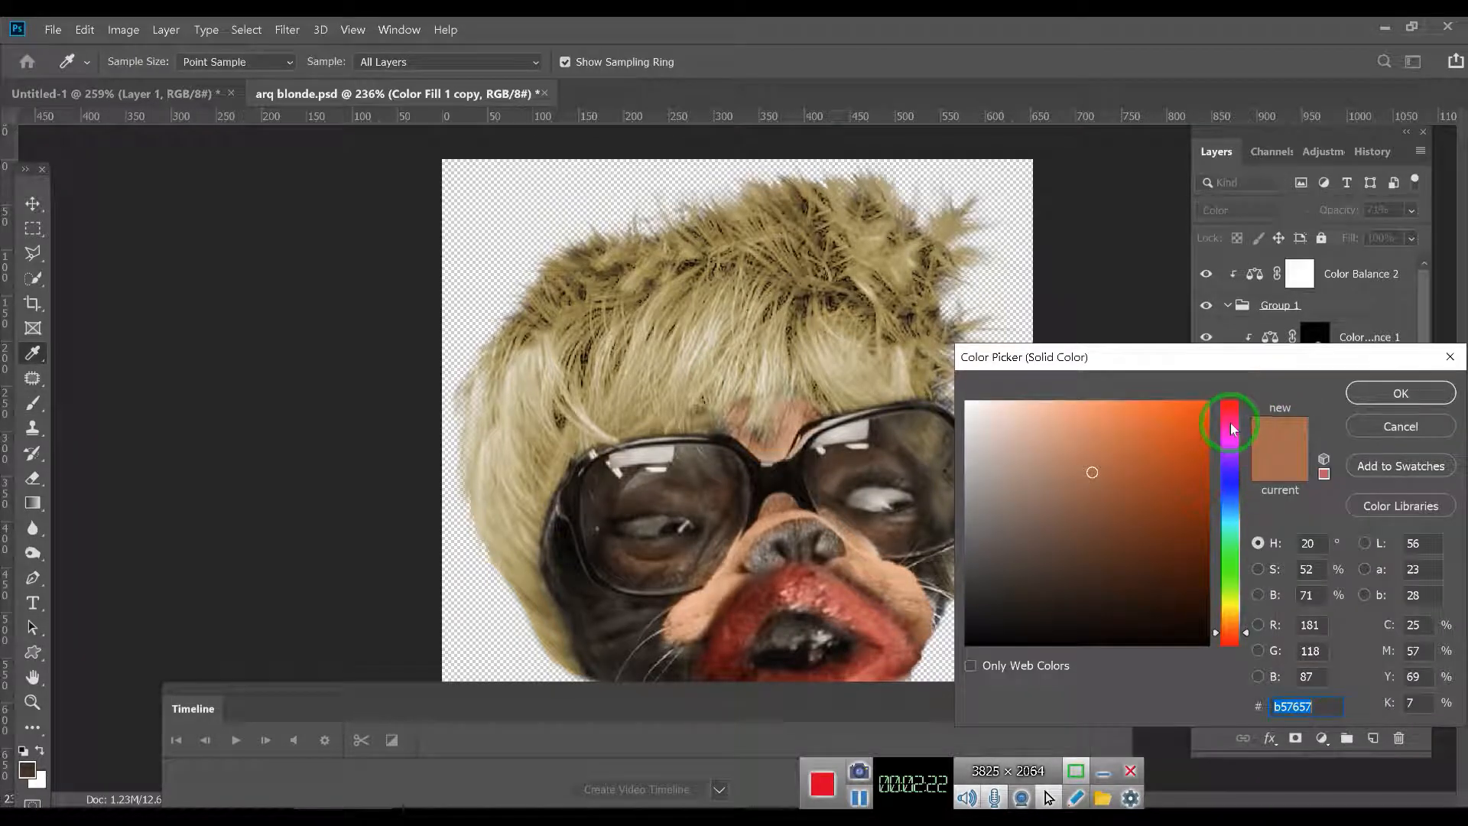
pyautogui.moveTo(1232, 429); pyautogui.dragTo(1231, 417)
pyautogui.moveTo(1124, 456)
pyautogui.mouseDown()
pyautogui.moveTo(1211, 406)
pyautogui.moveTo(1200, 591)
pyautogui.moveTo(1136, 571)
pyautogui.moveTo(1040, 584)
pyautogui.mouseUp()
pyautogui.click(1228, 606)
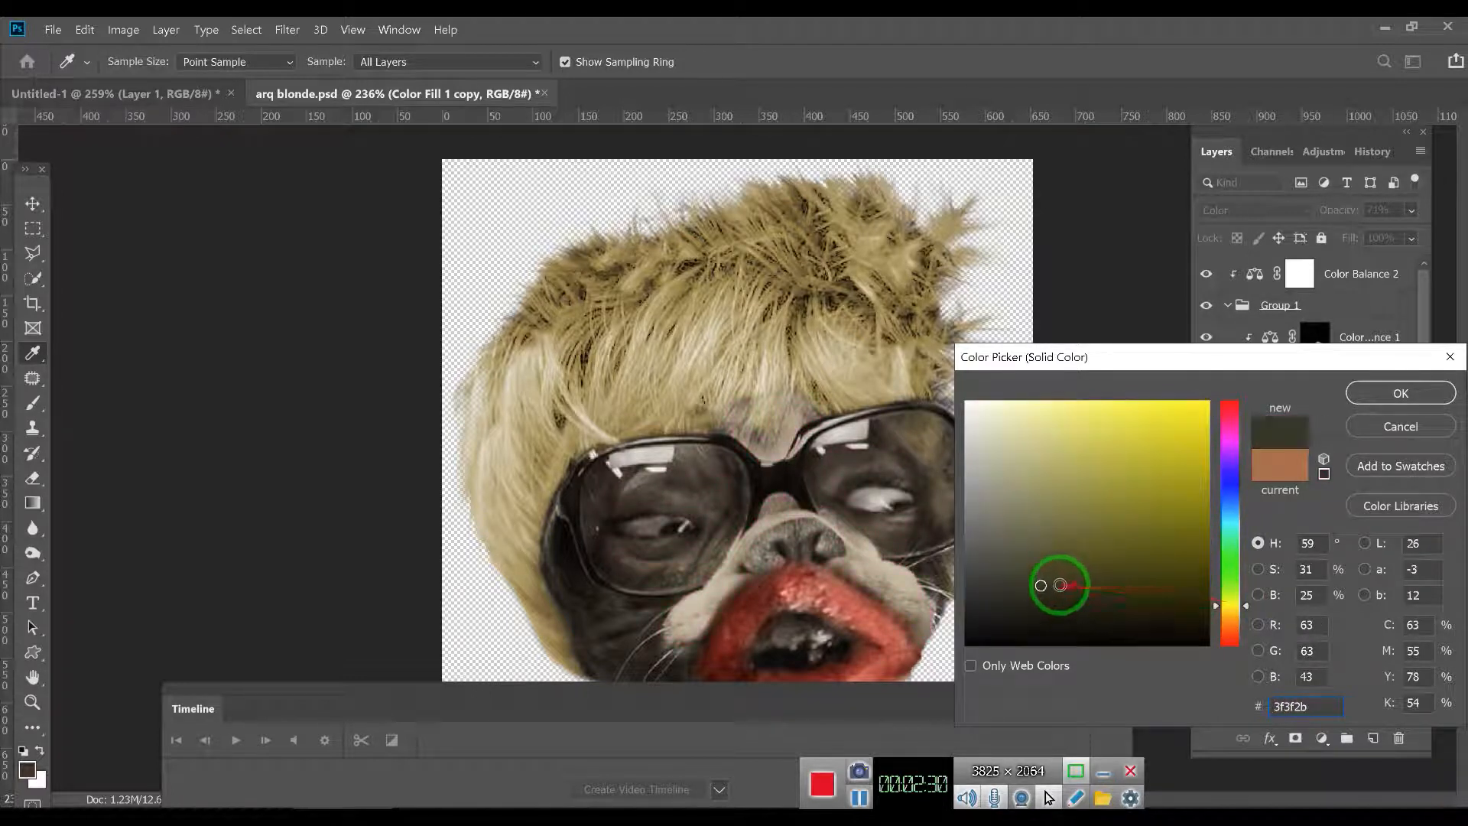
pyautogui.click(1228, 569)
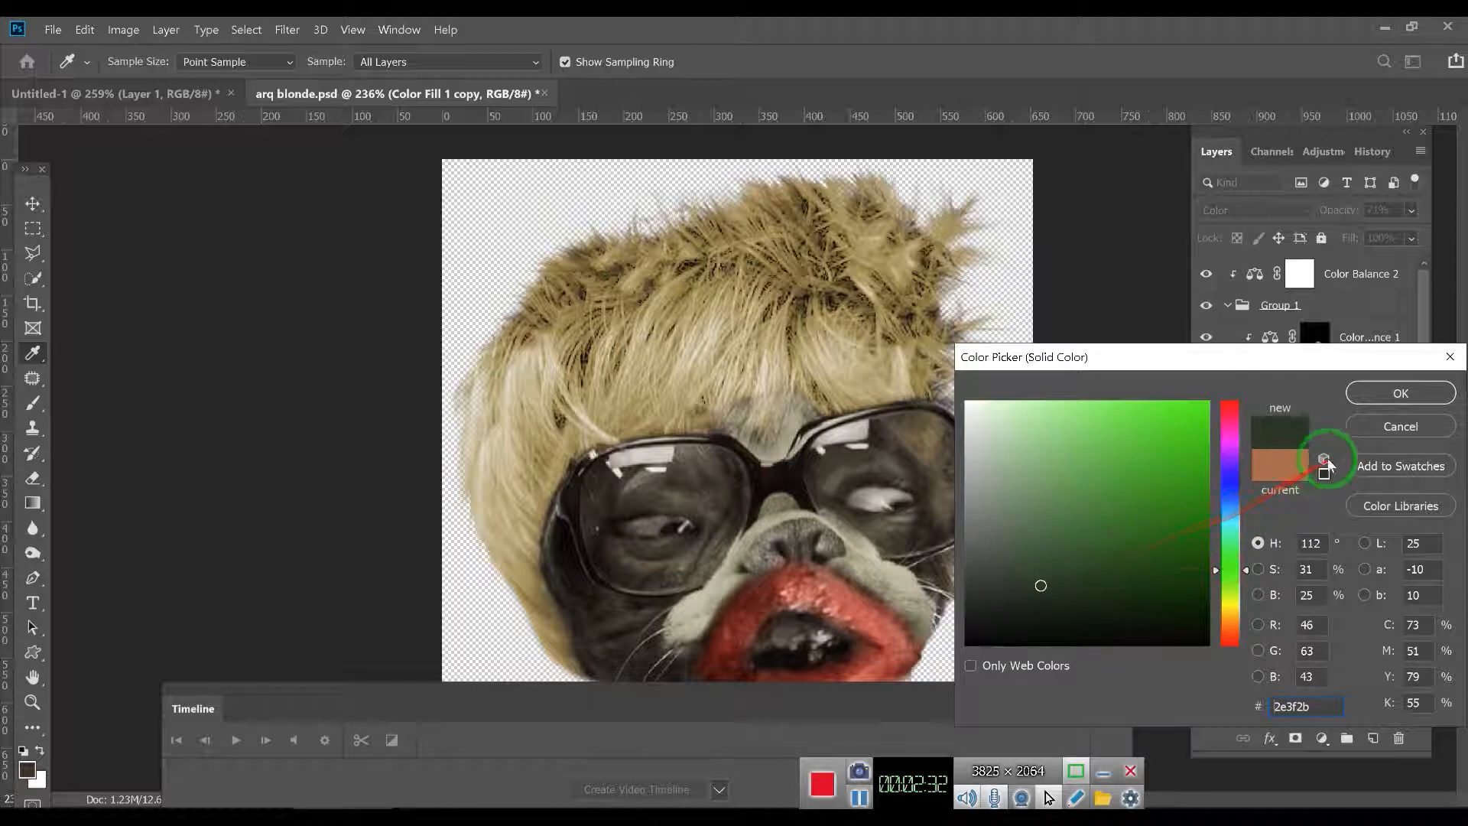
pyautogui.click(1290, 468)
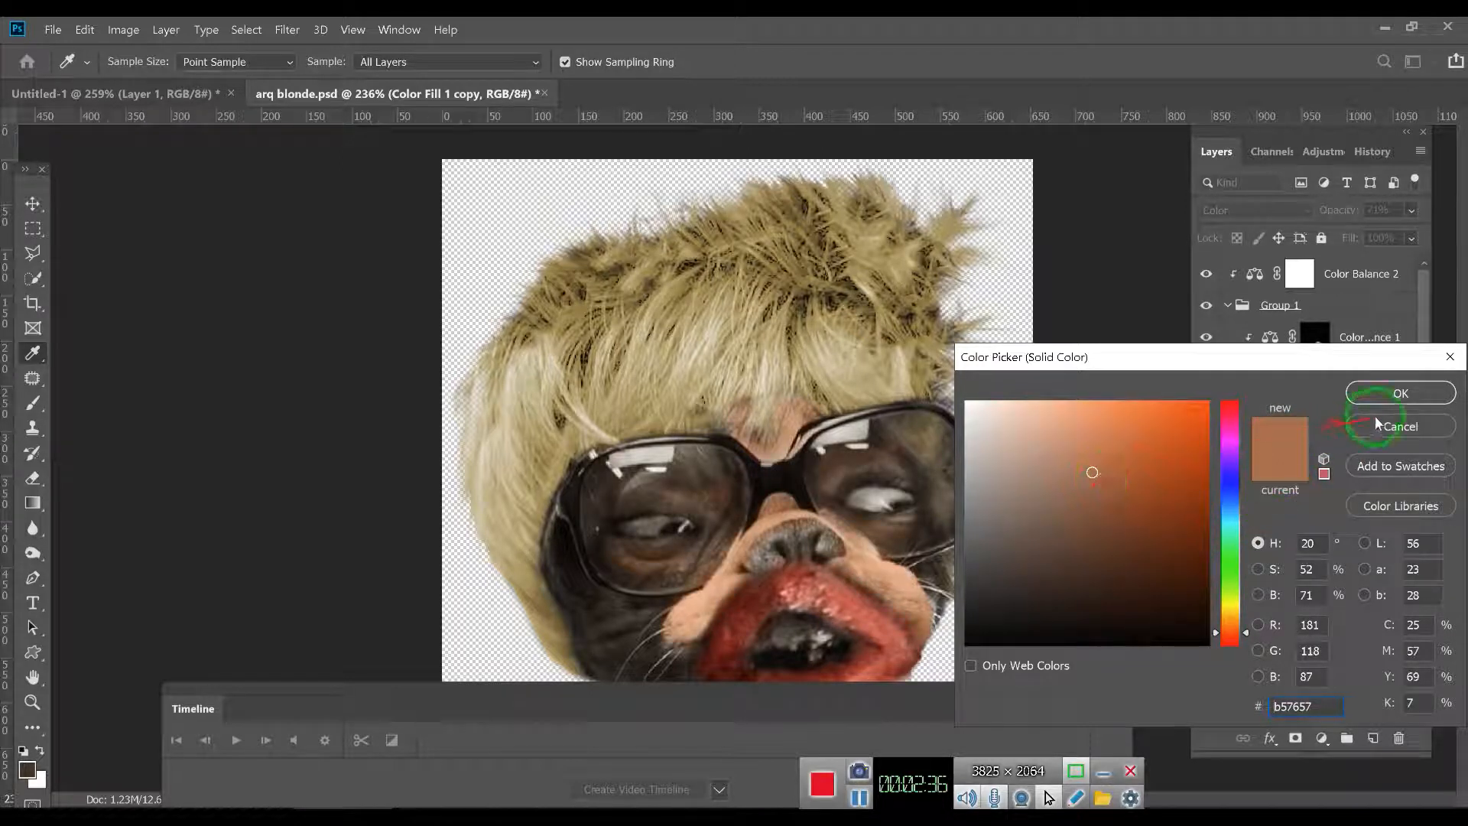
pyautogui.click(1398, 396)
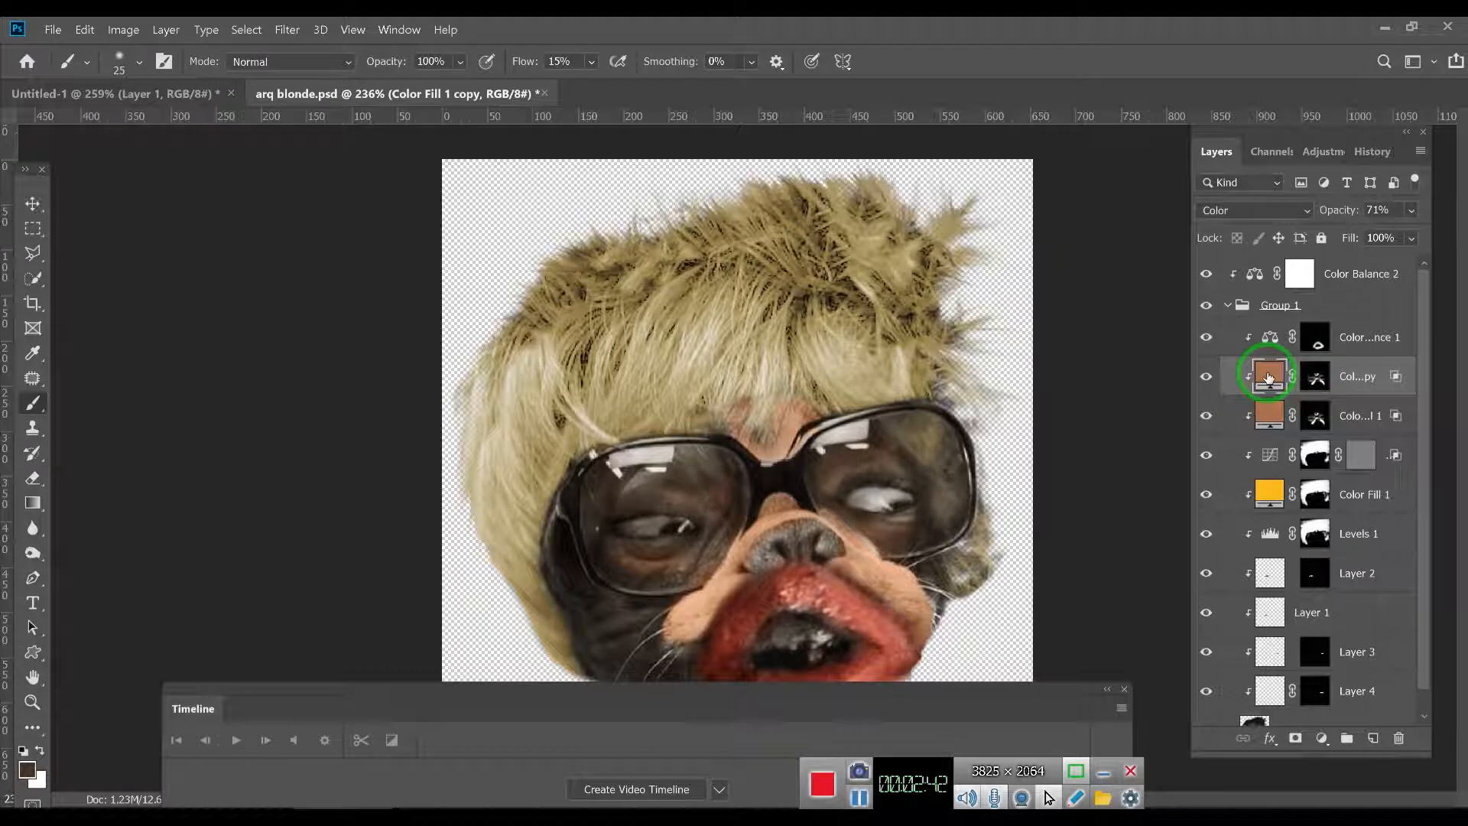
# - Examine the yellow color fill layer's mask over the hair and glasses lenses, keeping the fill unrasterized
pyautogui.click(1271, 495)
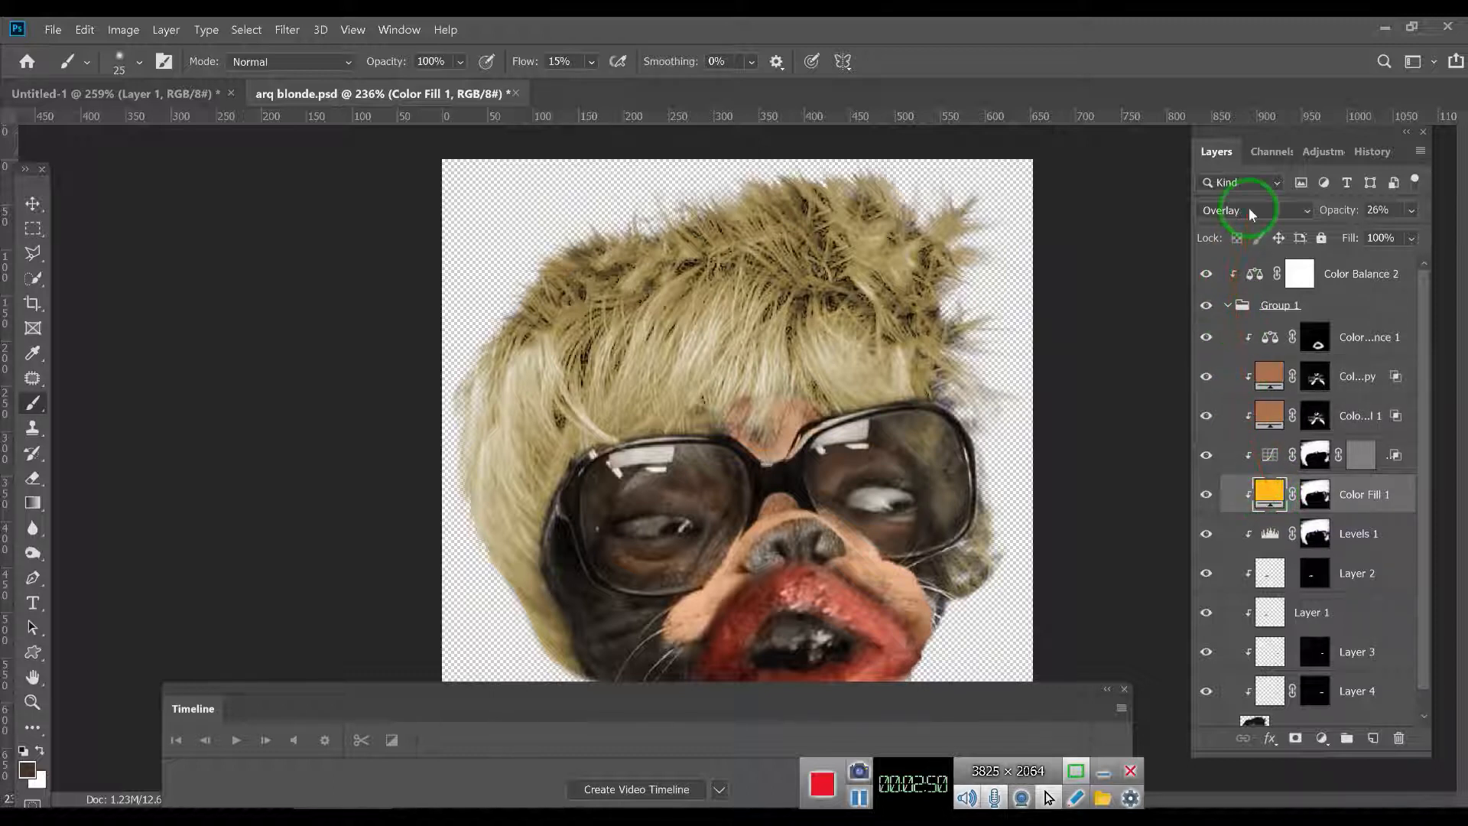
pyautogui.keyDown('alt'); pyautogui.click(1318, 493); pyautogui.keyUp('alt')
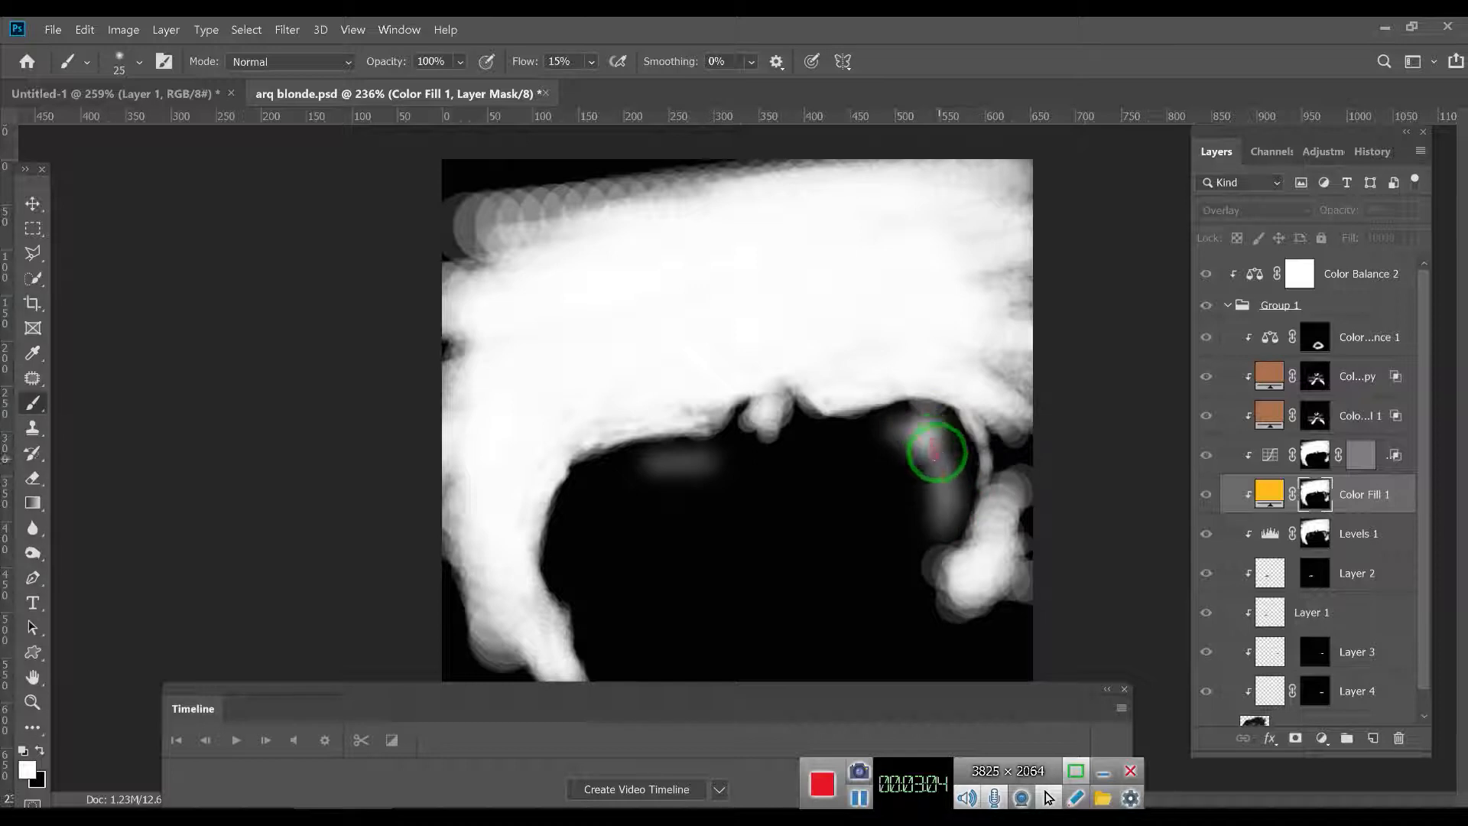
pyautogui.click(1269, 494)
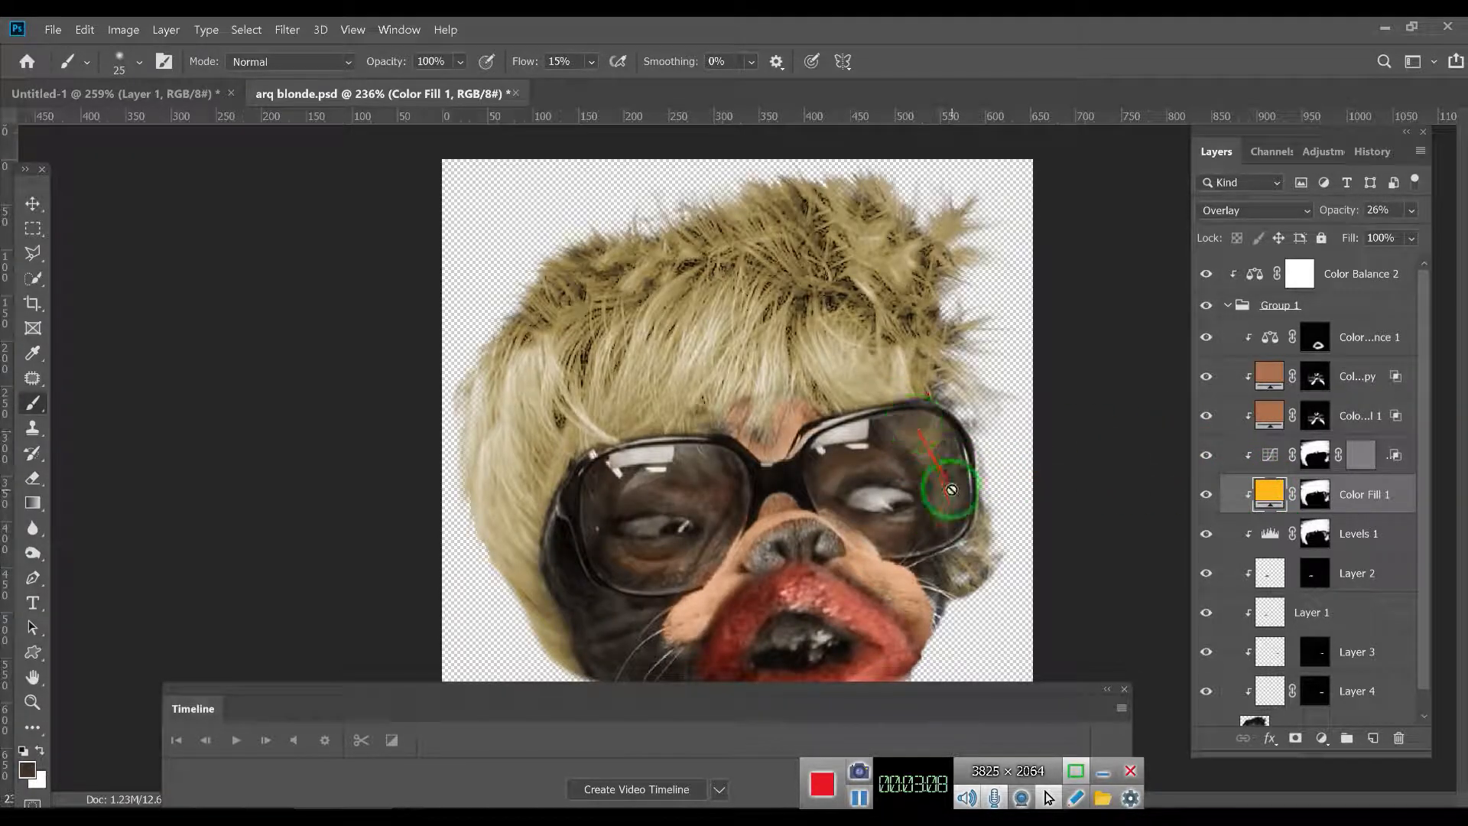
pyautogui.click(929, 482)
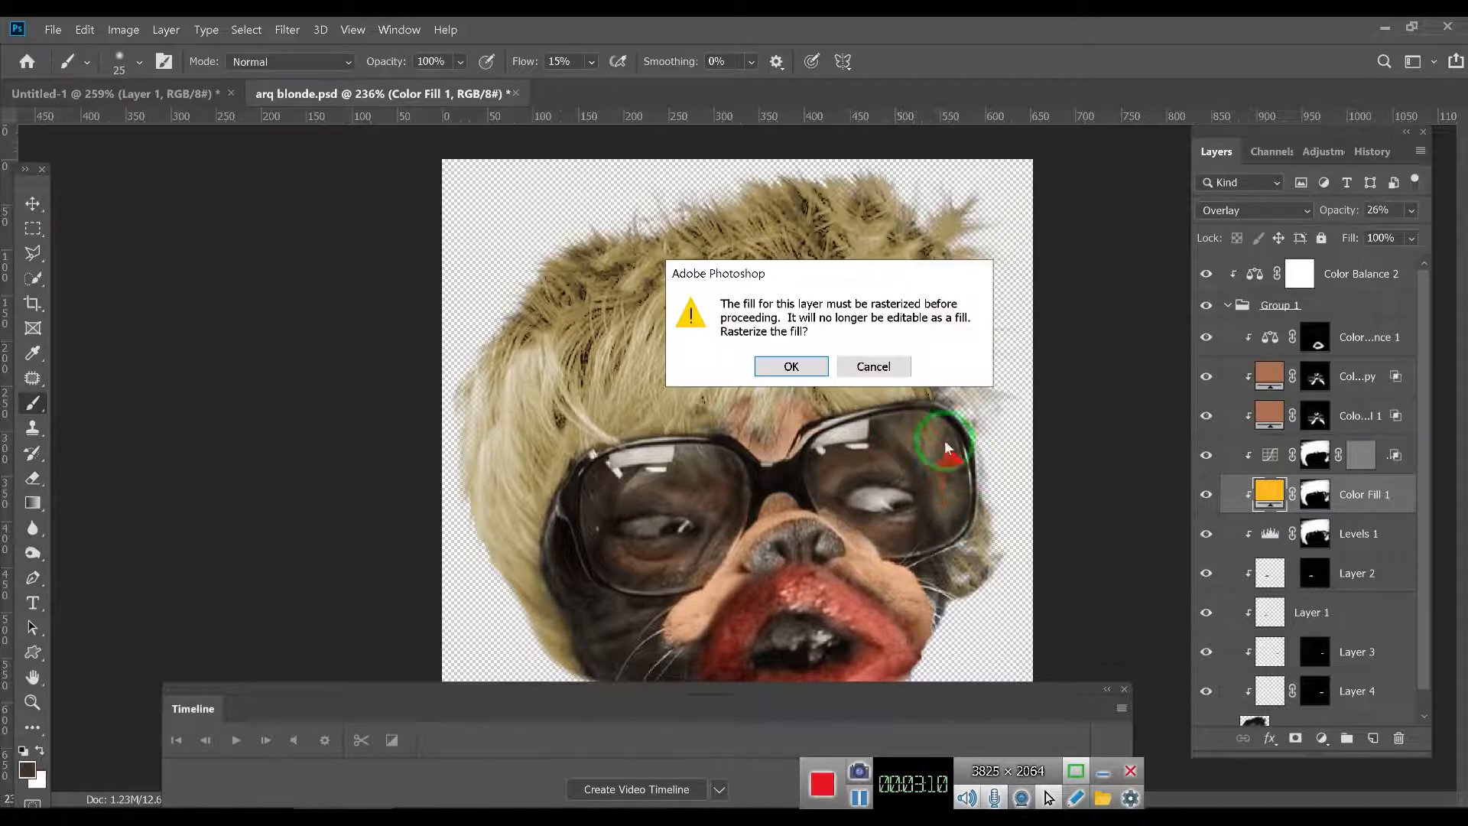
pyautogui.click(866, 367)
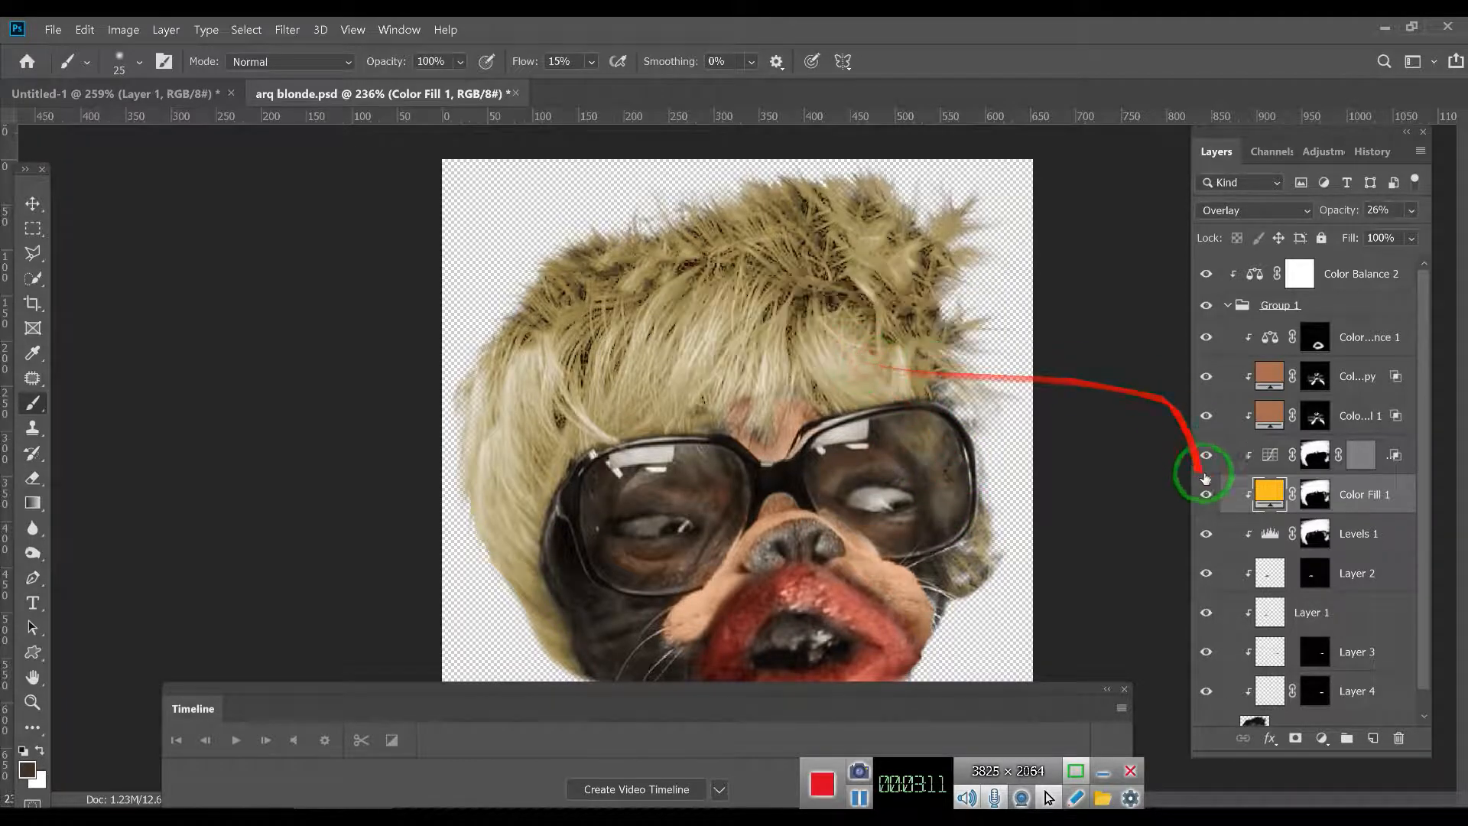
pyautogui.keyDown('alt'); pyautogui.click(1317, 489); pyautogui.keyUp('alt')
pyautogui.press('x')
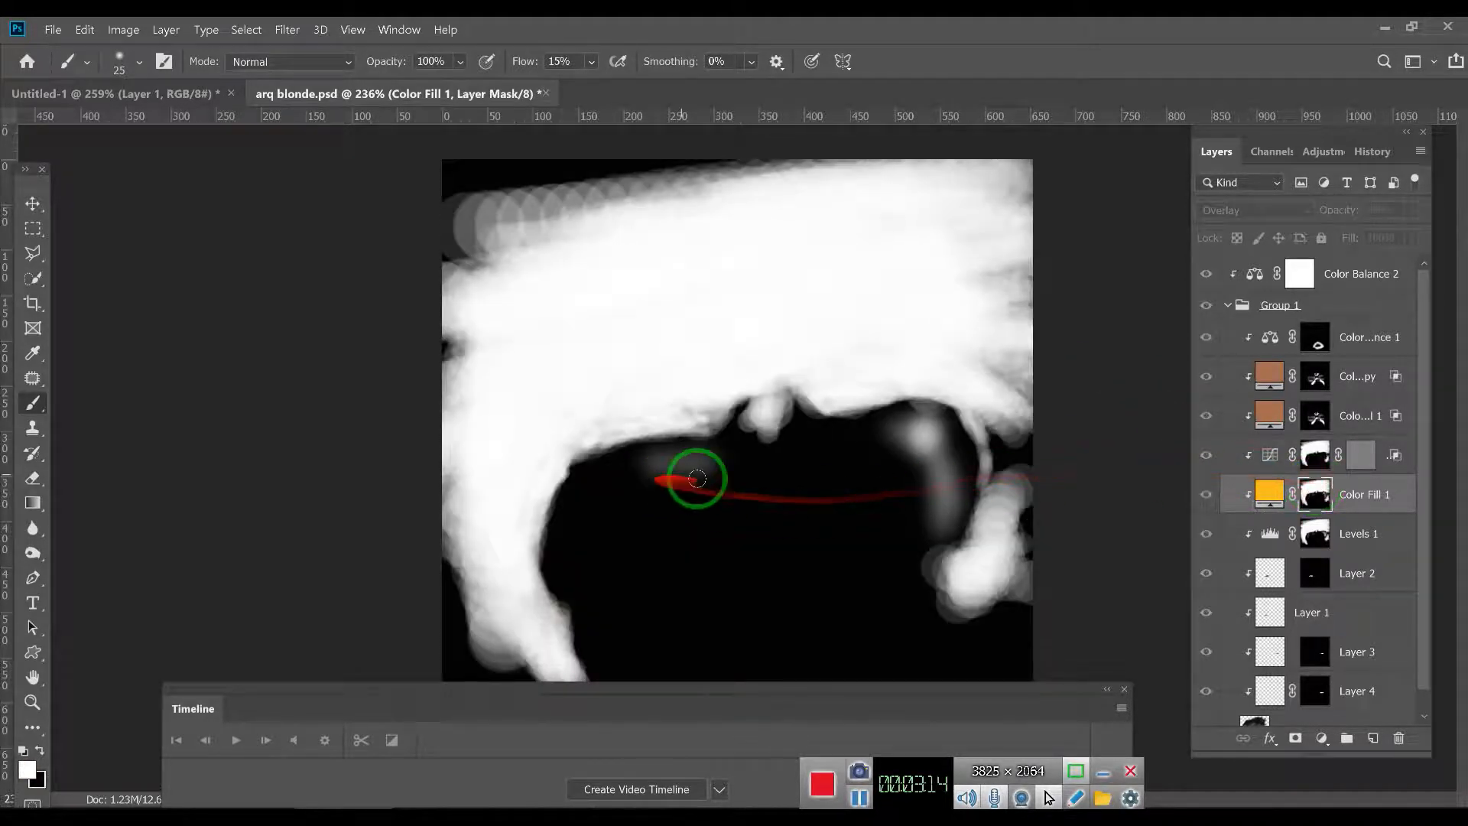
pyautogui.click(1305, 493)
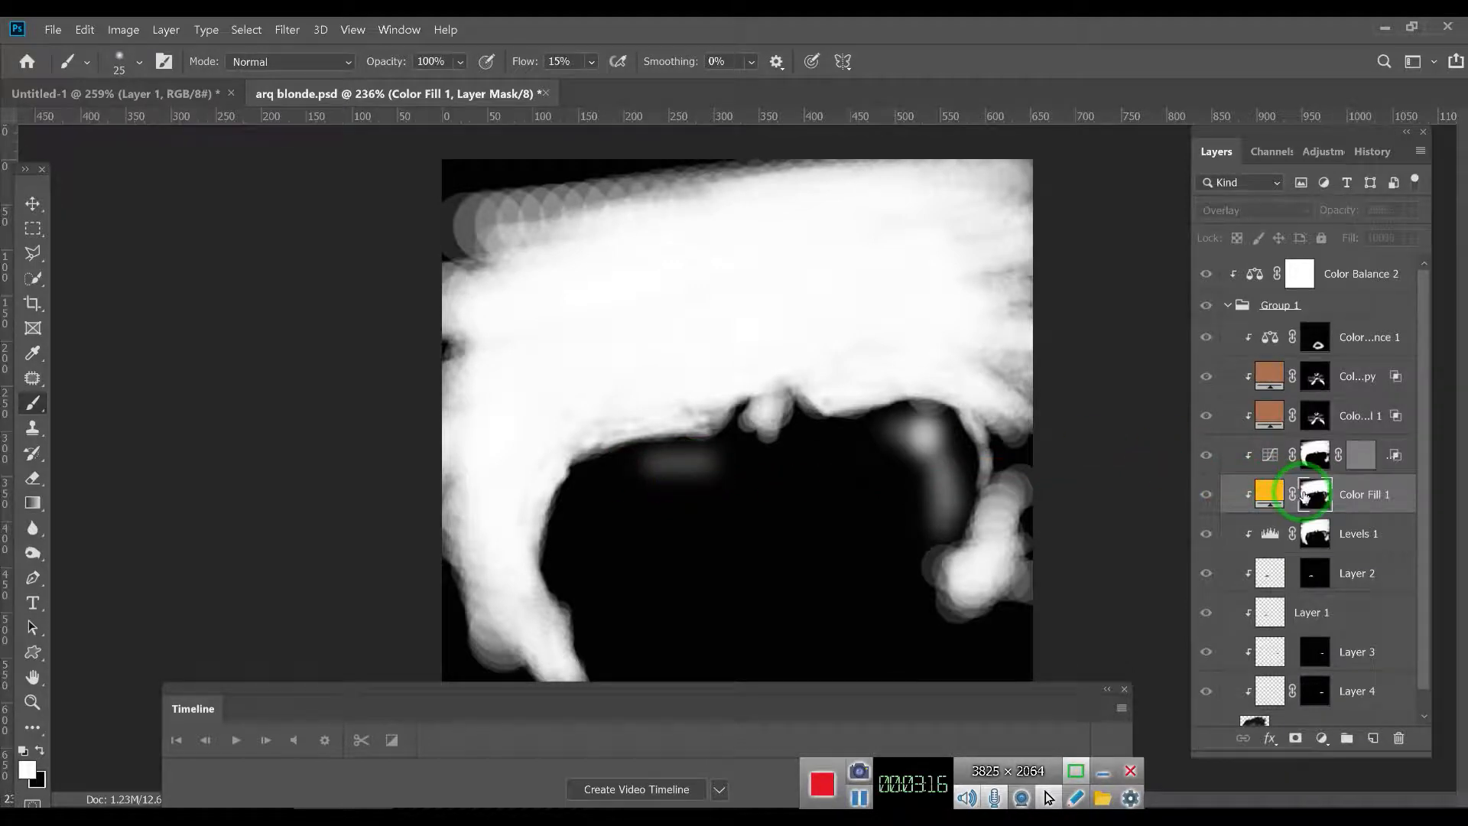
pyautogui.click(1277, 494)
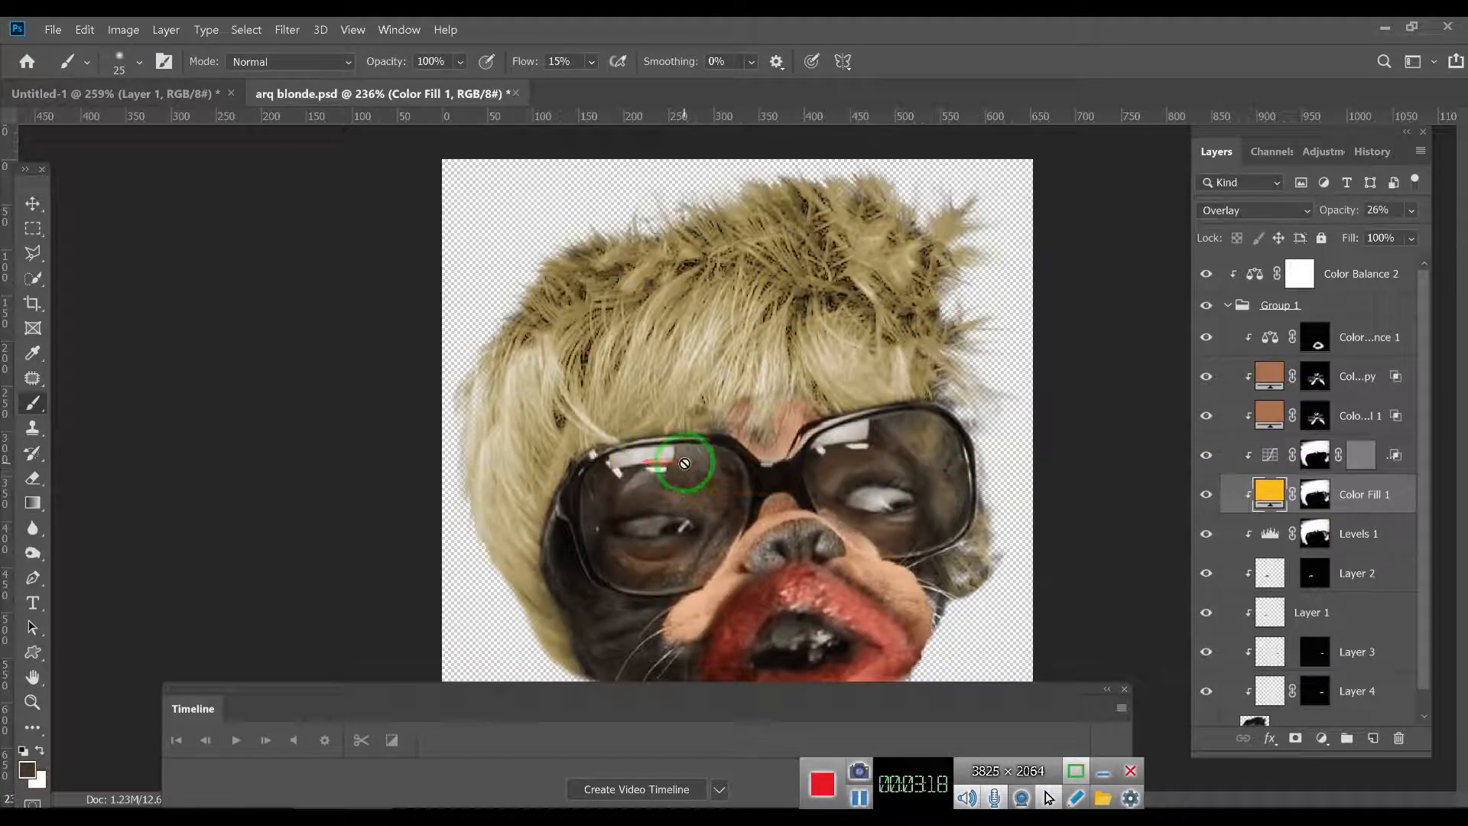
# - Compare the hair with and without the yellow Overlay color fill, leaving the layer turned on
pyautogui.click(1206, 497)
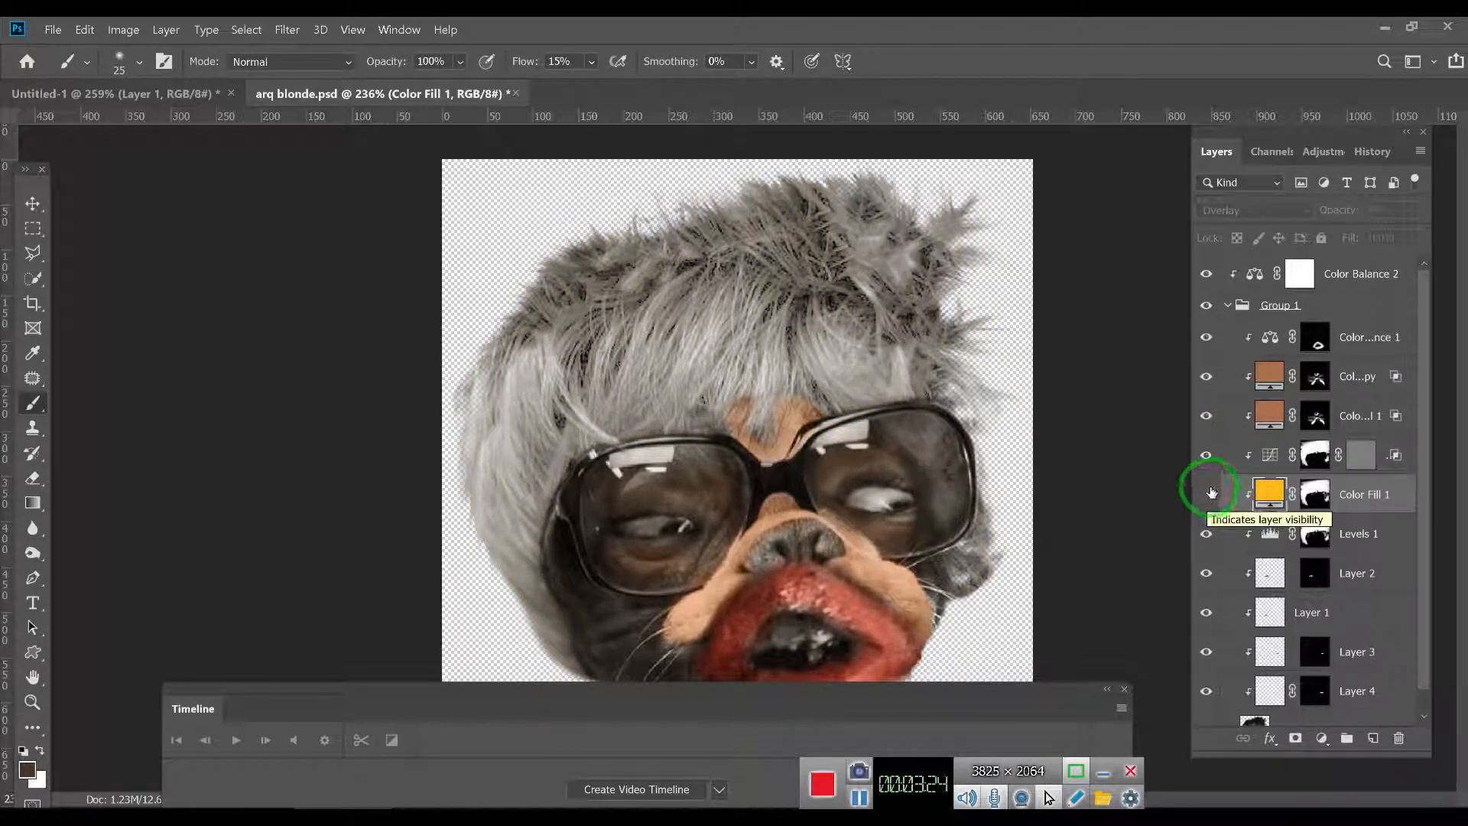
pyautogui.click(1208, 456)
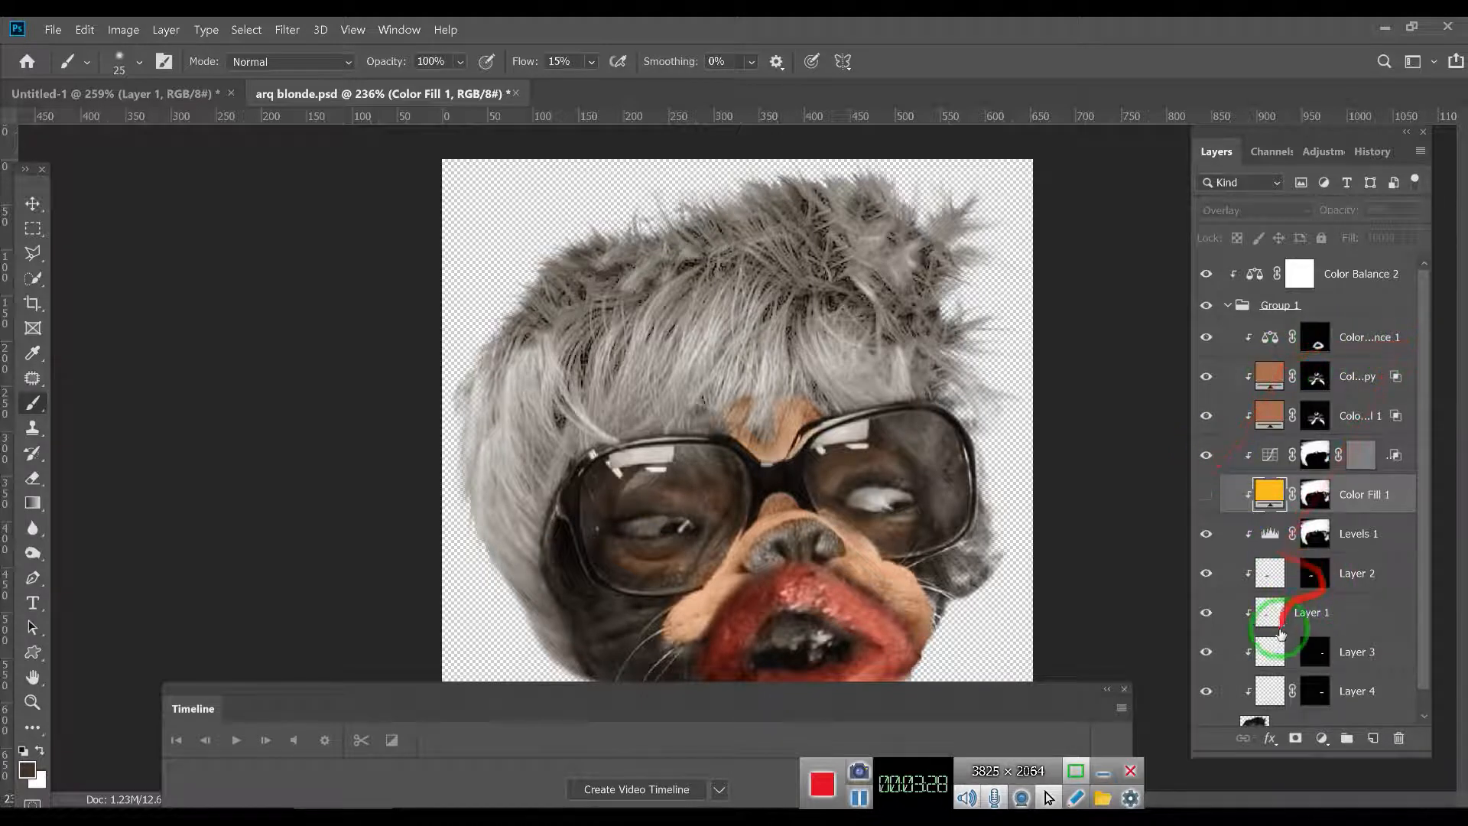
pyautogui.click(1267, 493)
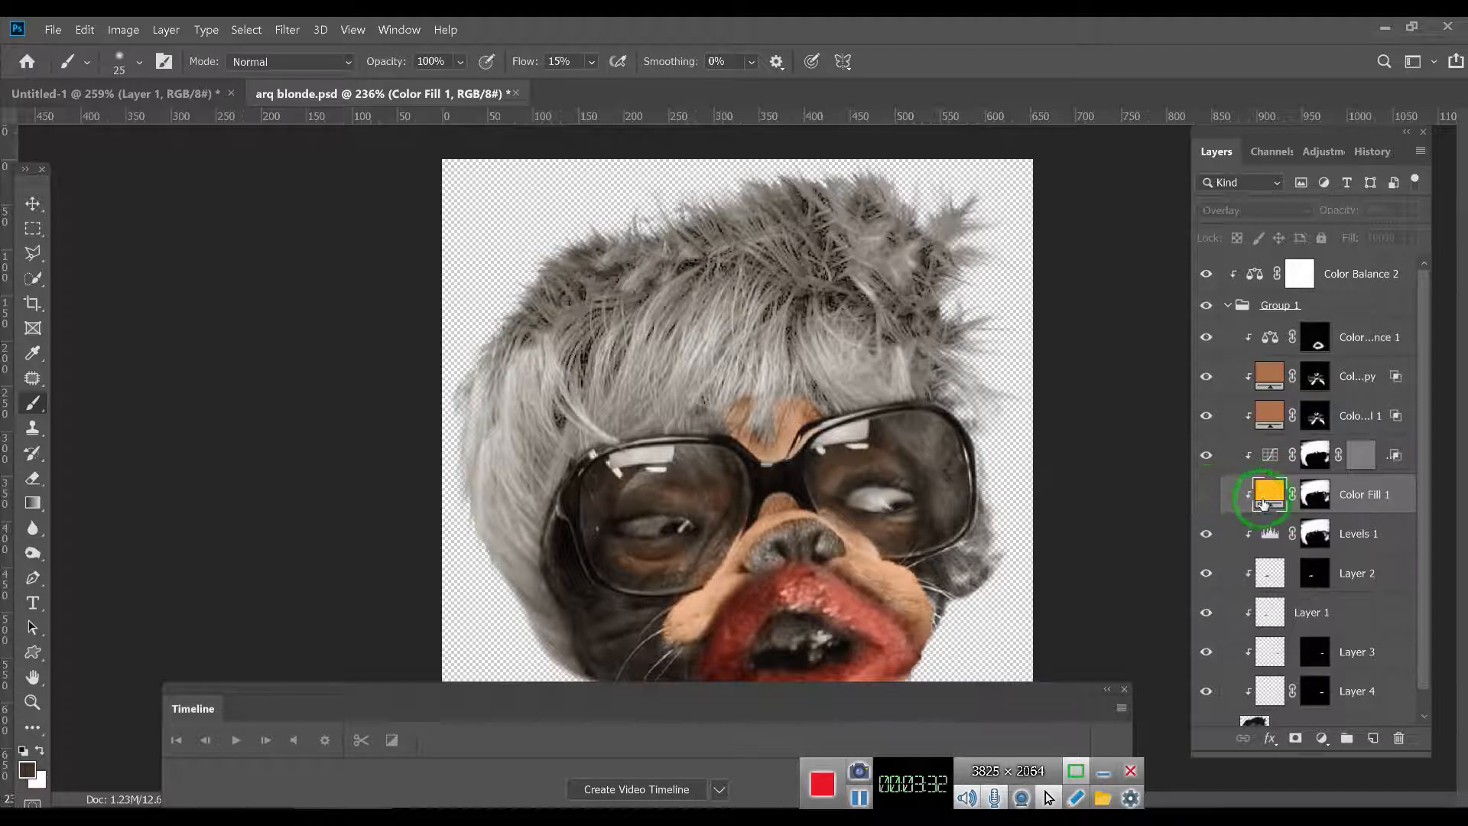
pyautogui.click(1206, 493)
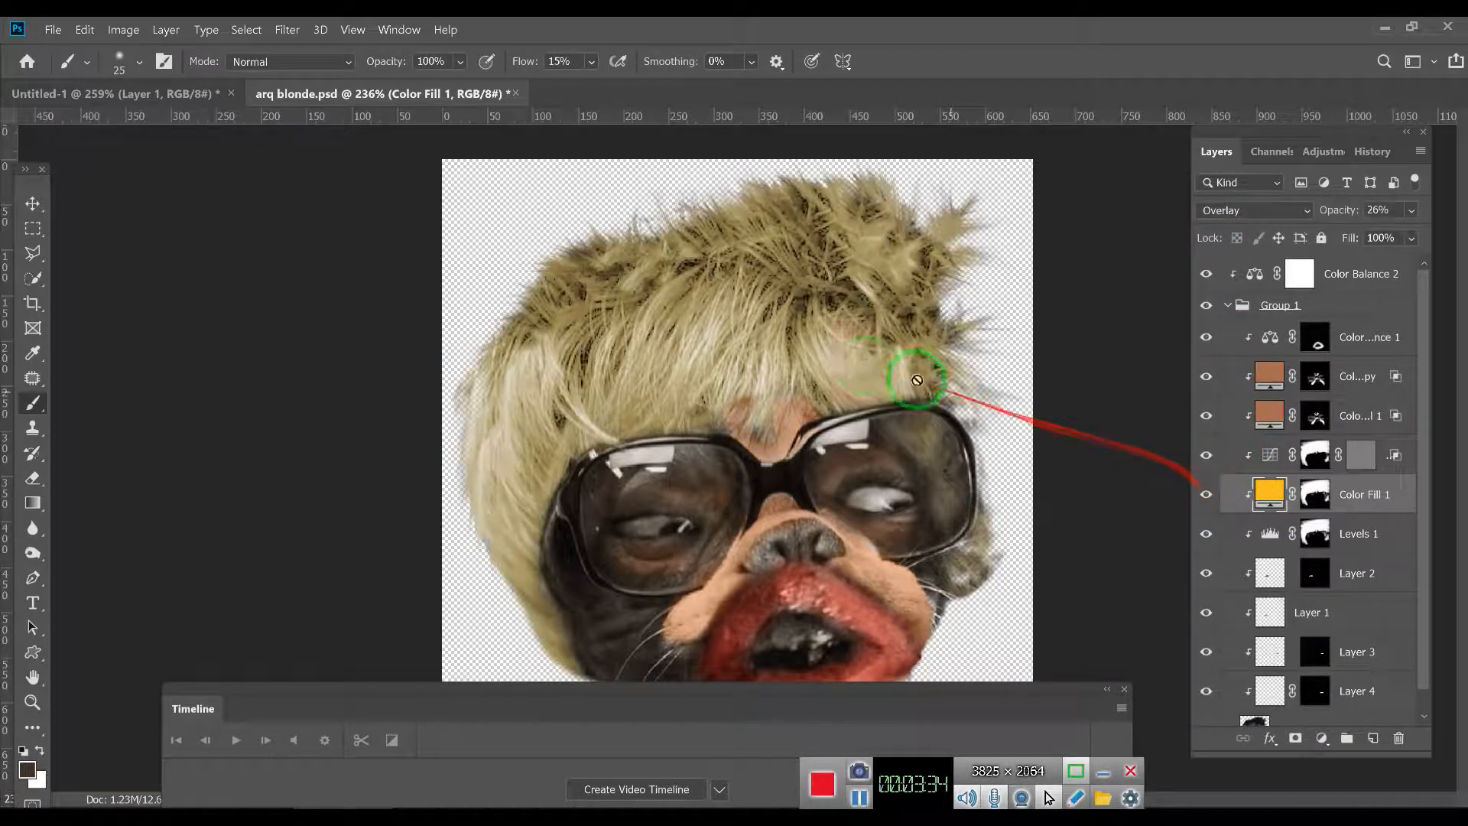
# - Try purple ea00ff and green 60ff00 as the hair's Overlay color fill on Color Fill 1
pyautogui.scroll(-2, 901, 324)
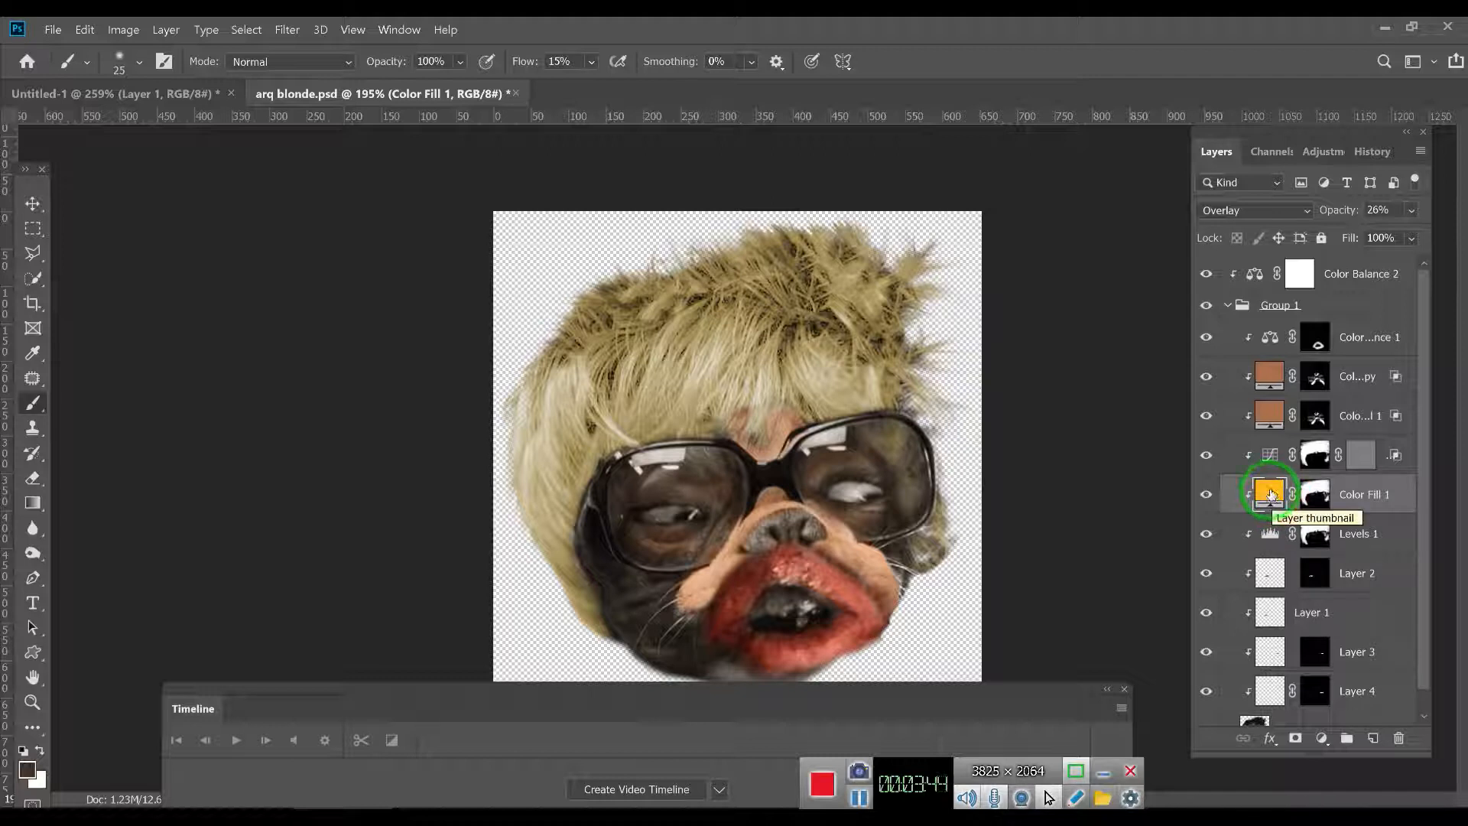
pyautogui.doubleClick(1271, 495)
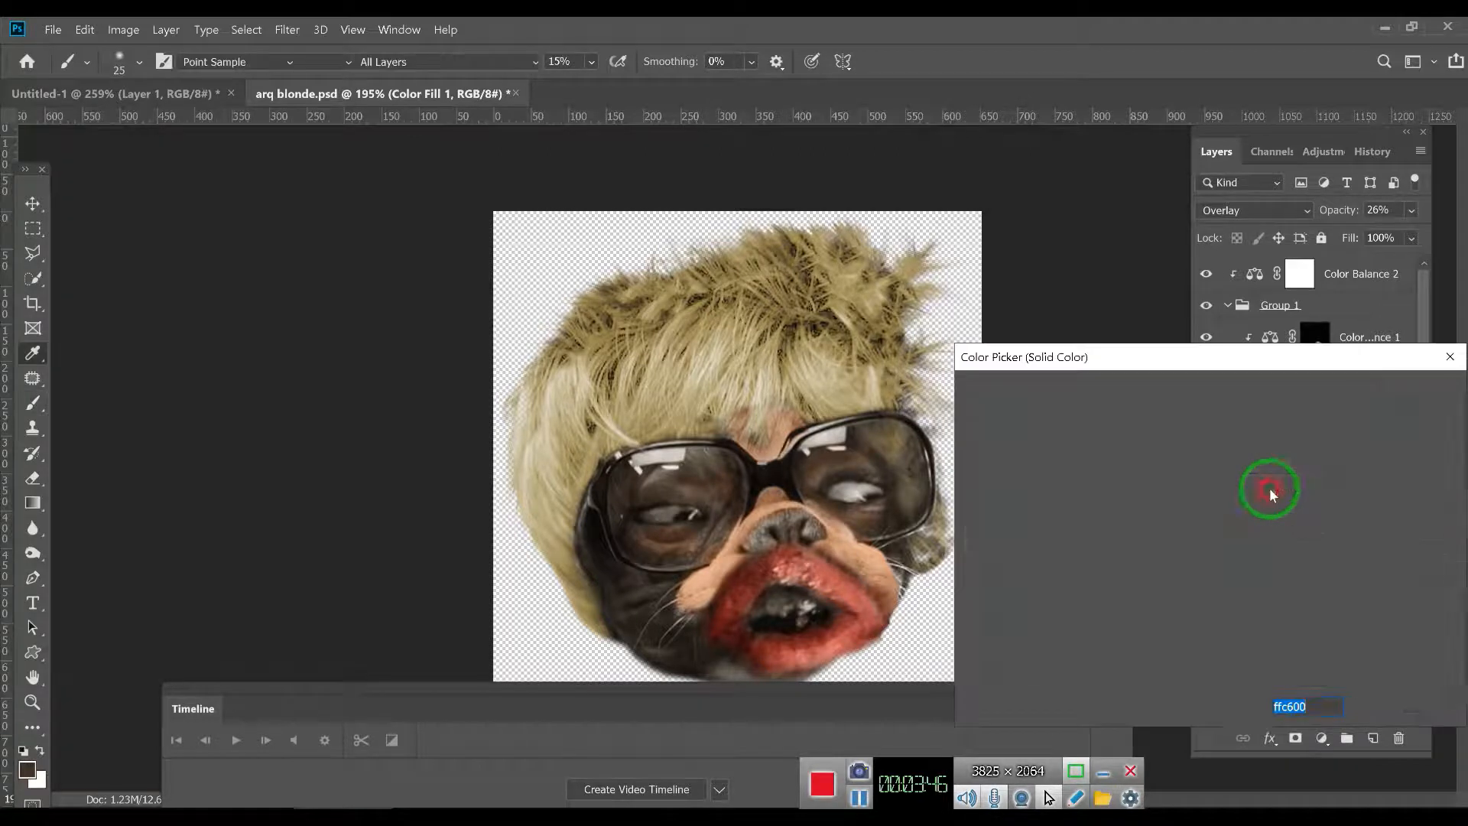
pyautogui.click(1233, 453)
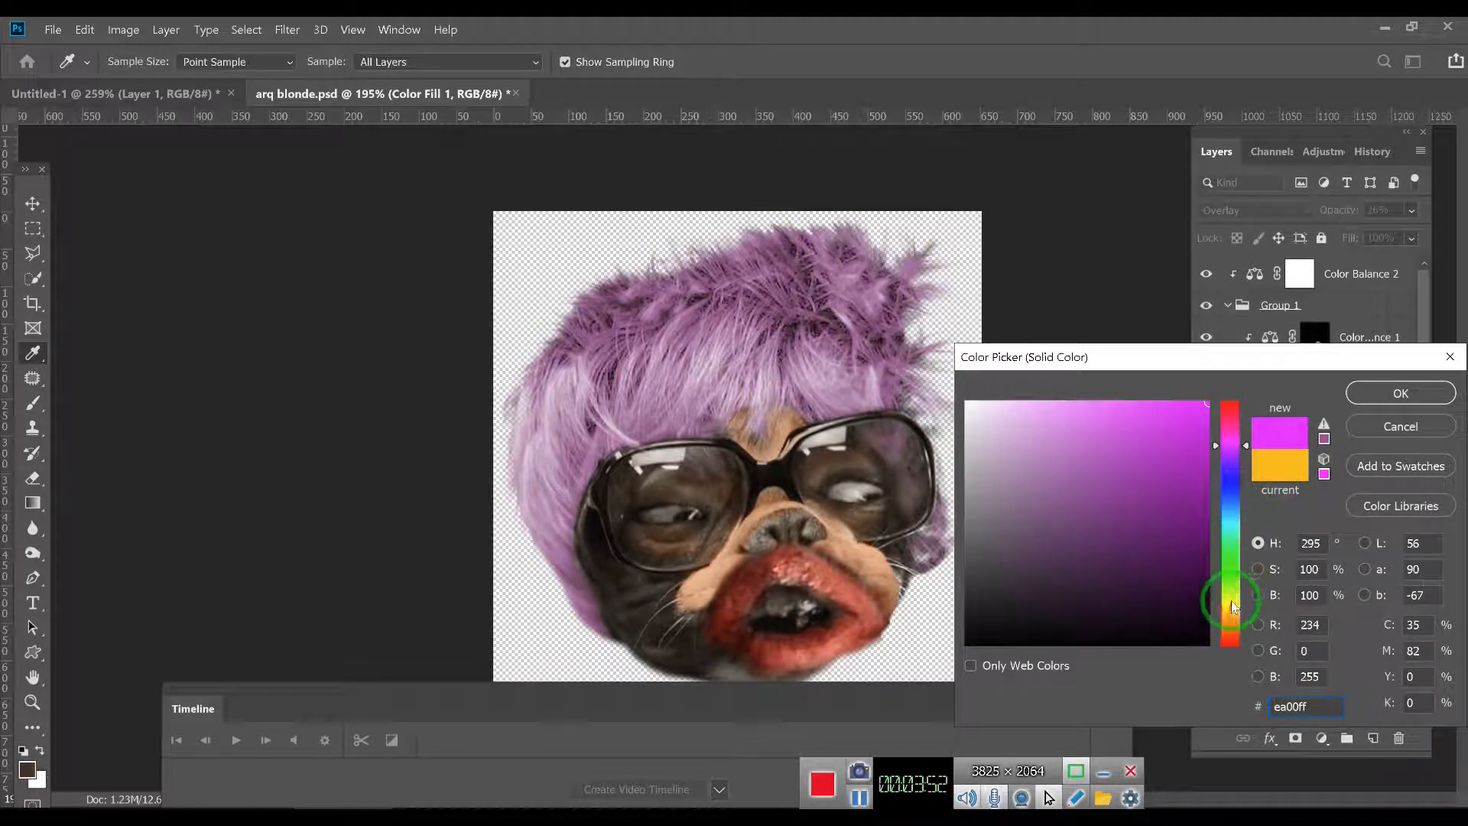
pyautogui.click(1229, 579)
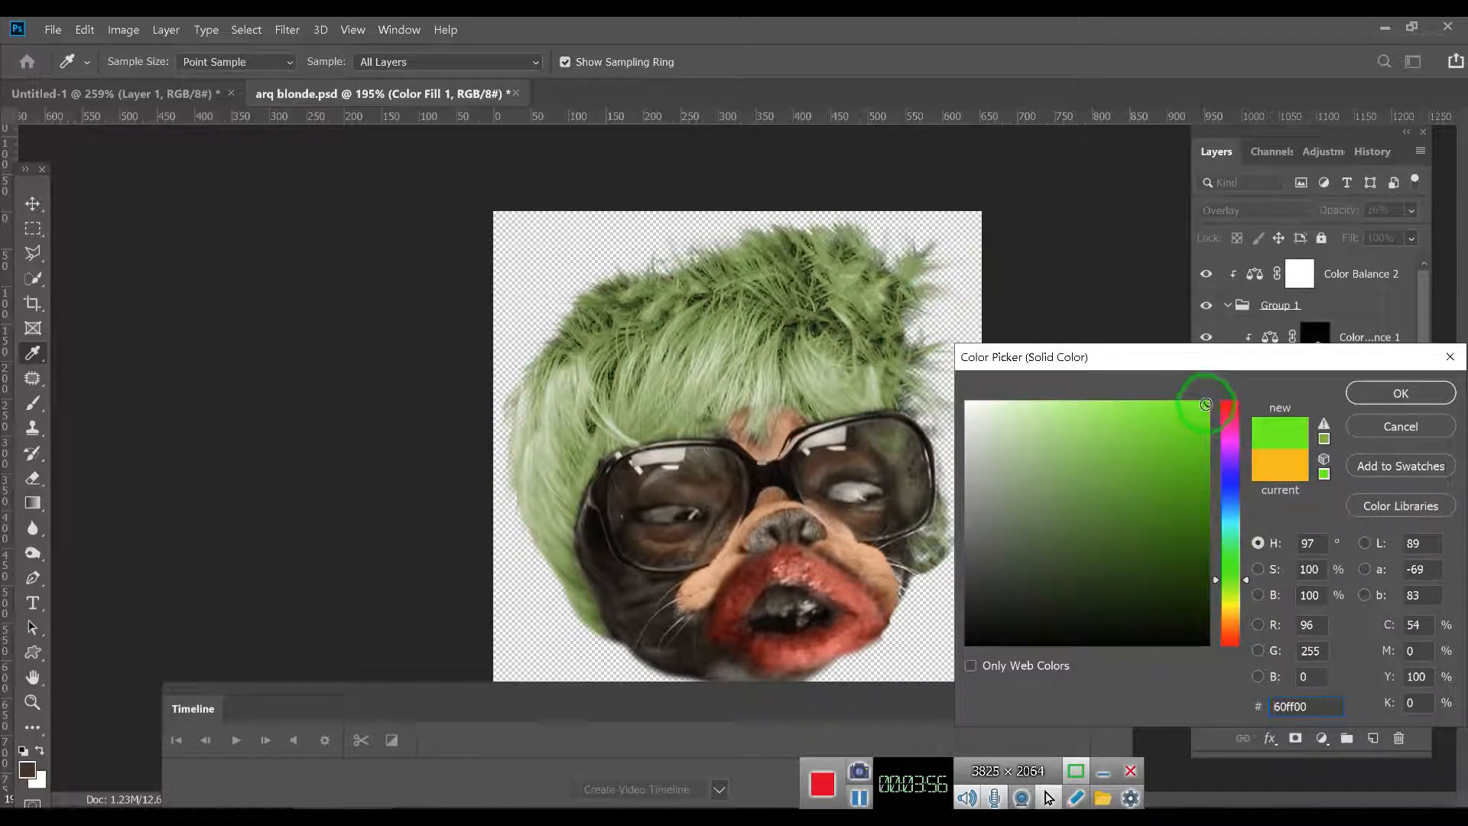
# - Try green shades 60f904, near-black 0a1a00 and bright 60ff00 on the hair's color fill, and cancel the color change
pyautogui.click(1205, 404)
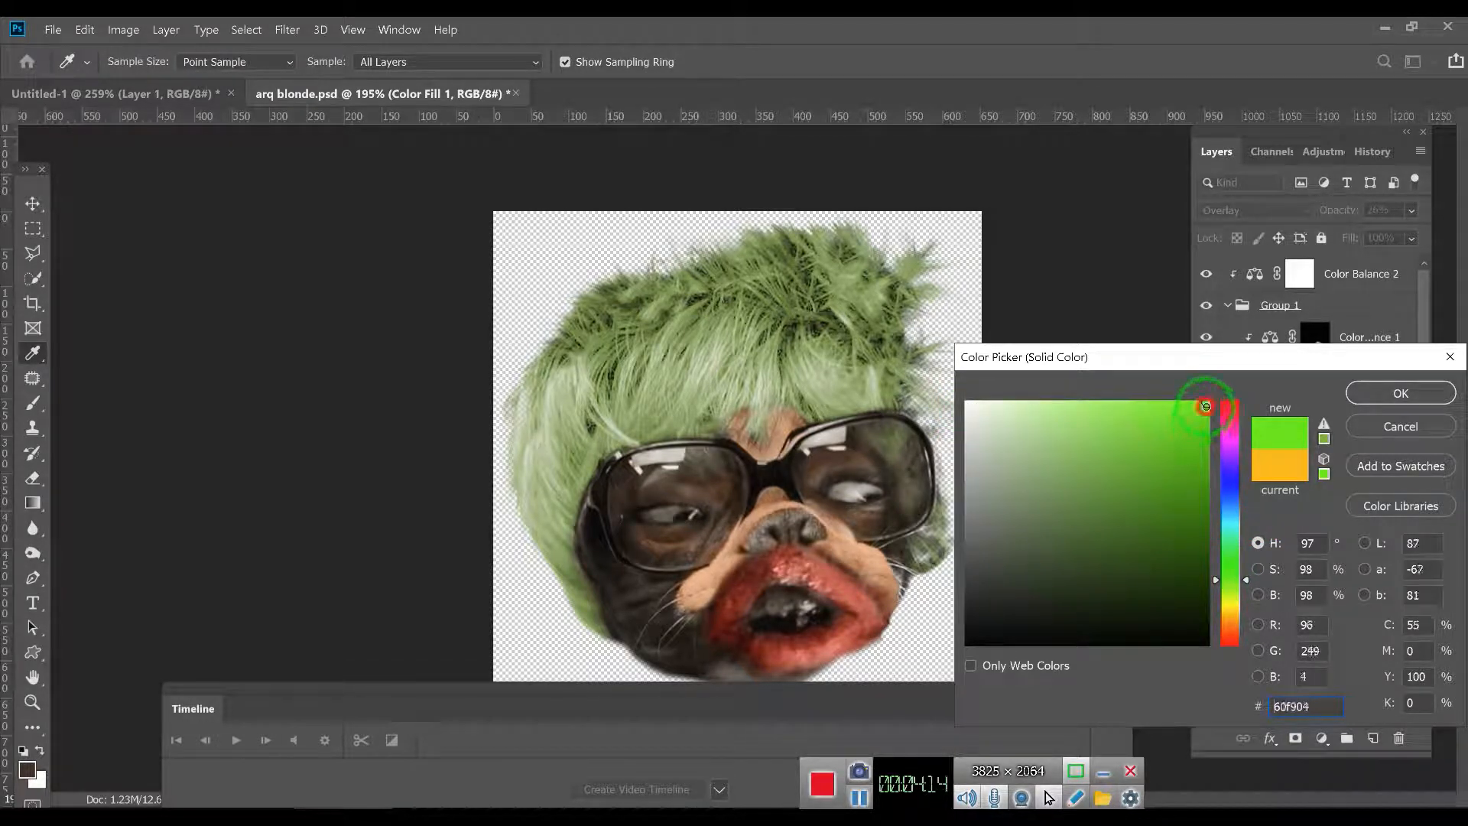
pyautogui.moveTo(1206, 407)
pyautogui.mouseDown()
pyautogui.moveTo(1204, 514)
pyautogui.moveTo(1244, 620)
pyautogui.mouseUp()
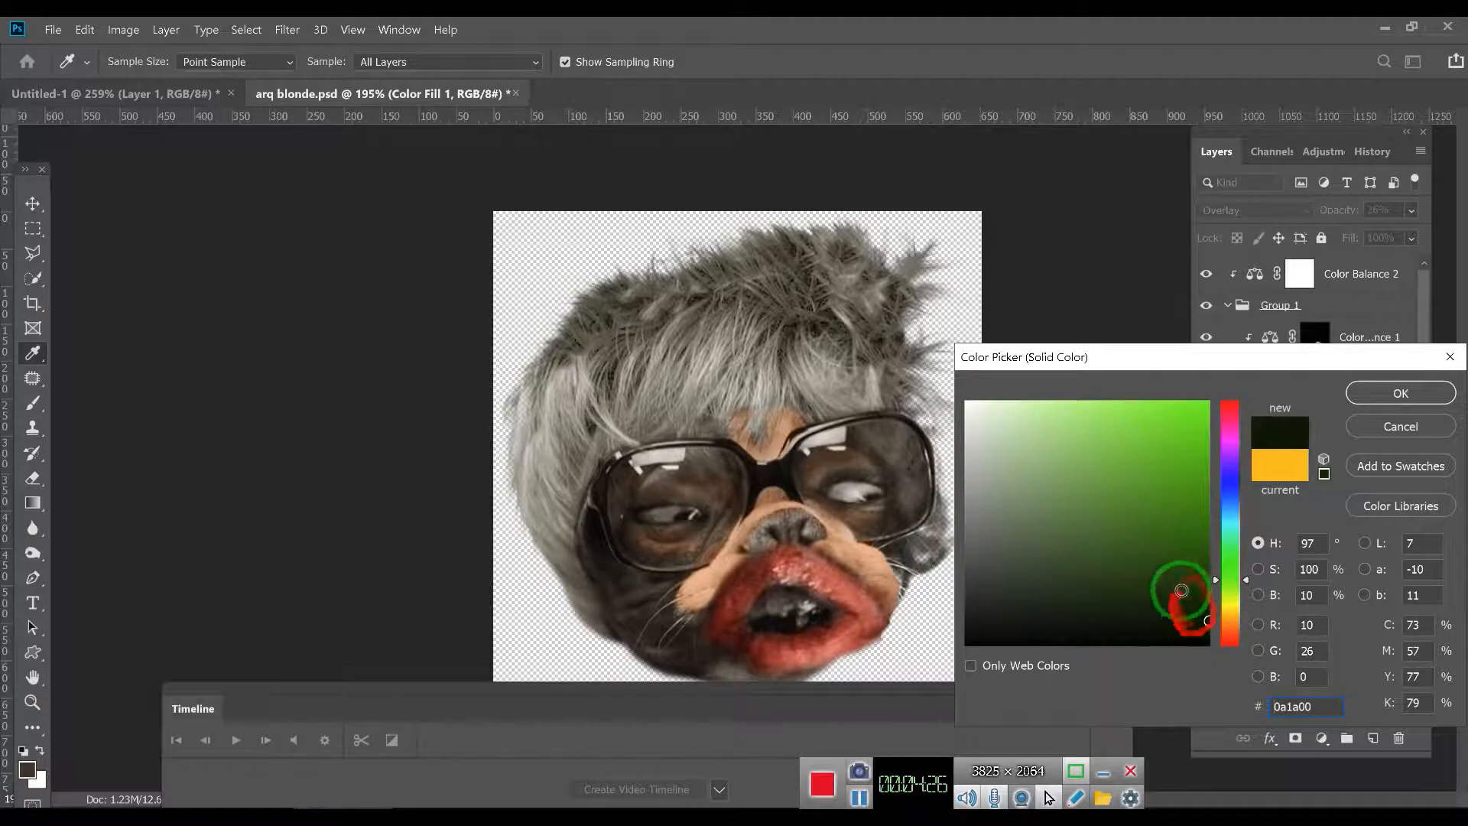
pyautogui.moveTo(1045, 489)
pyautogui.mouseDown()
pyautogui.moveTo(961, 468)
pyautogui.moveTo(1091, 495)
pyautogui.moveTo(1101, 512)
pyautogui.moveTo(1085, 508)
pyautogui.moveTo(1068, 420)
pyautogui.moveTo(983, 406)
pyautogui.moveTo(1214, 401)
pyautogui.mouseUp()
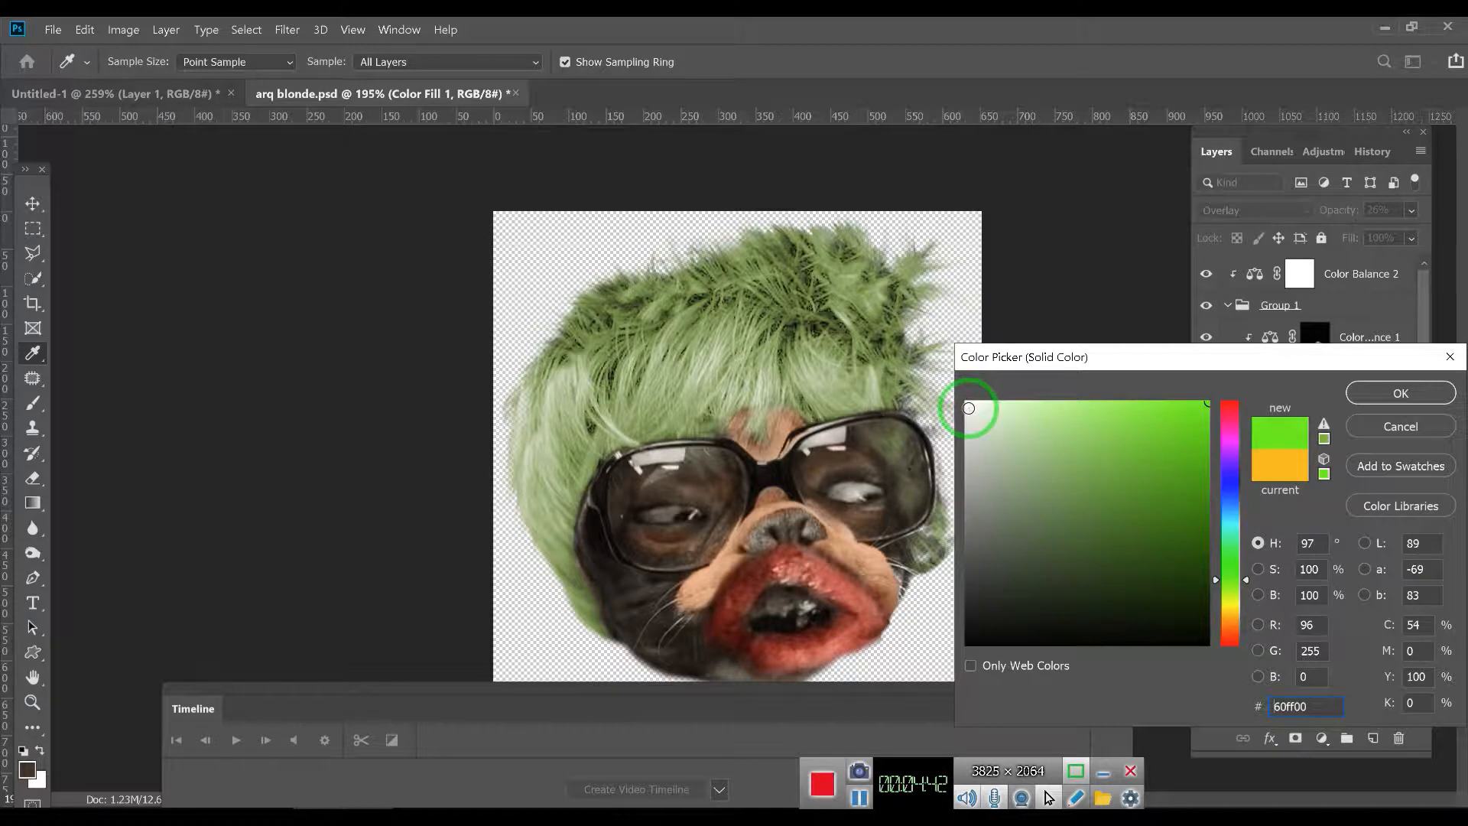
pyautogui.moveTo(976, 576)
pyautogui.mouseDown()
pyautogui.moveTo(973, 486)
pyautogui.moveTo(1105, 426)
pyautogui.mouseUp()
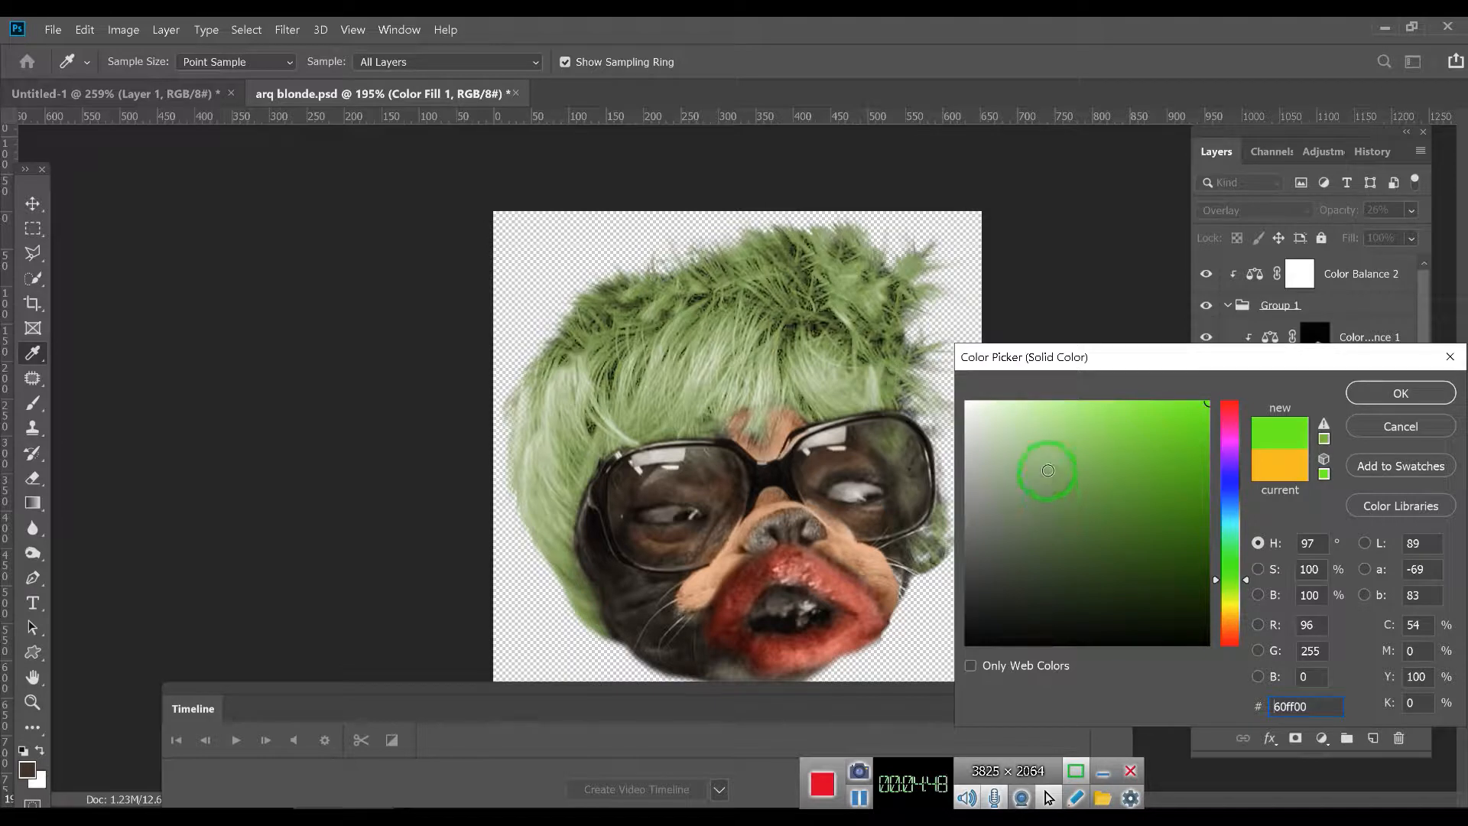
pyautogui.click(1385, 430)
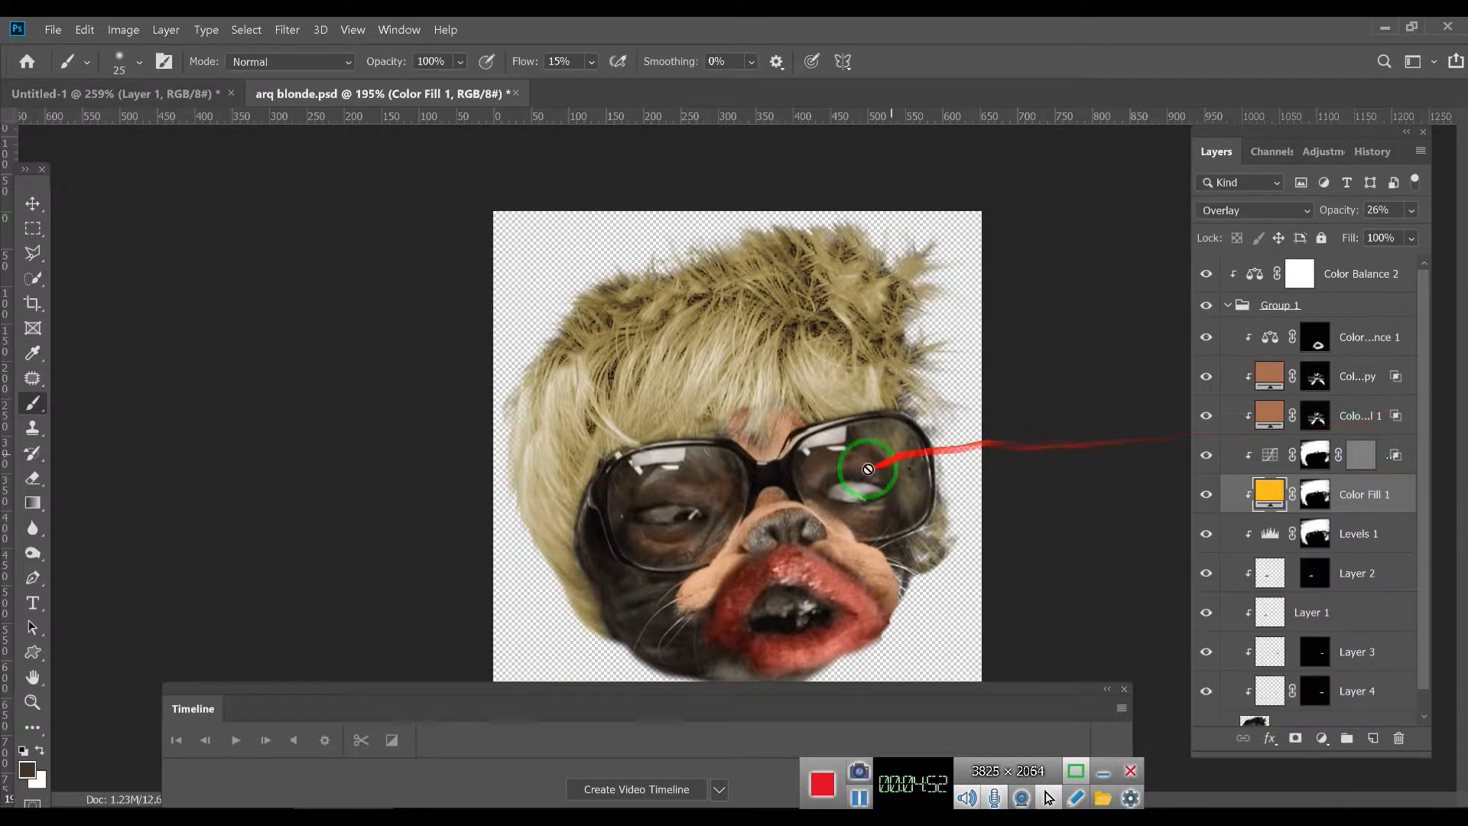